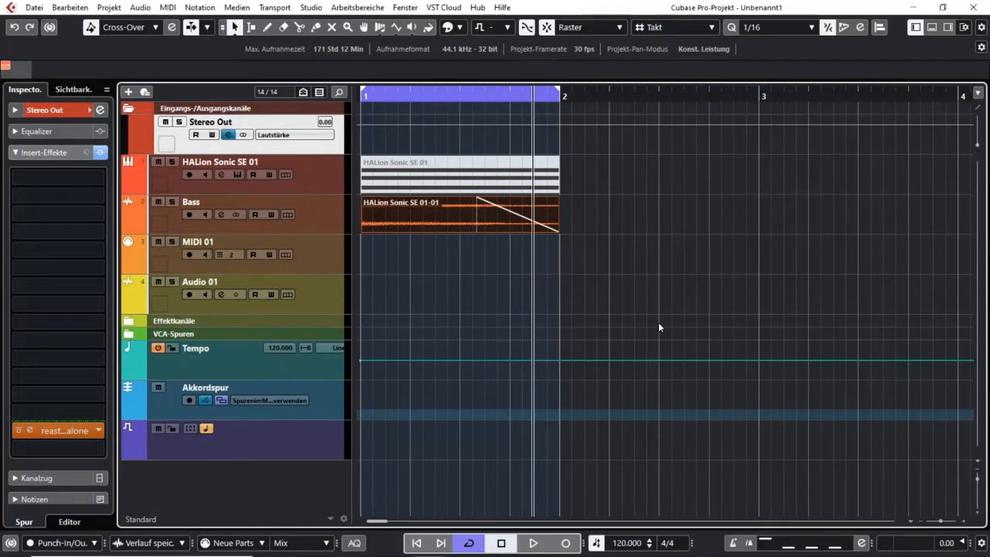
Step: Add a Pitch-Shift process to the selected bass event in Direct Offline Processing and switch it to envelope mode
key(F7)
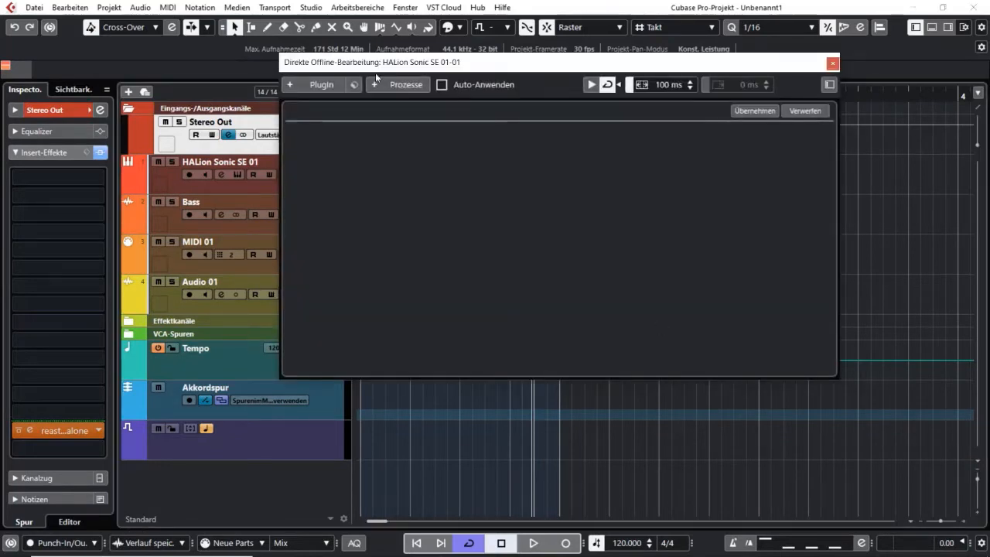
click(396, 85)
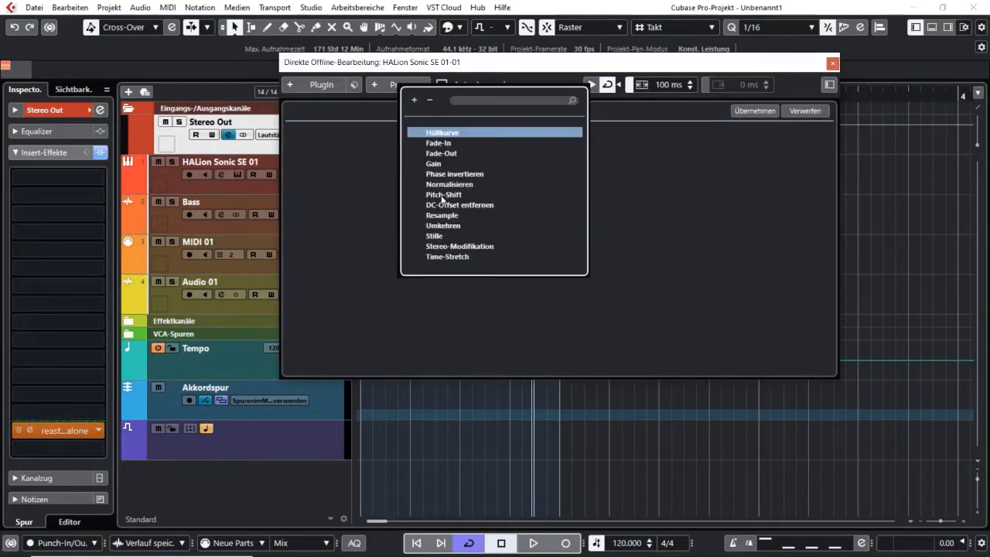
click(438, 196)
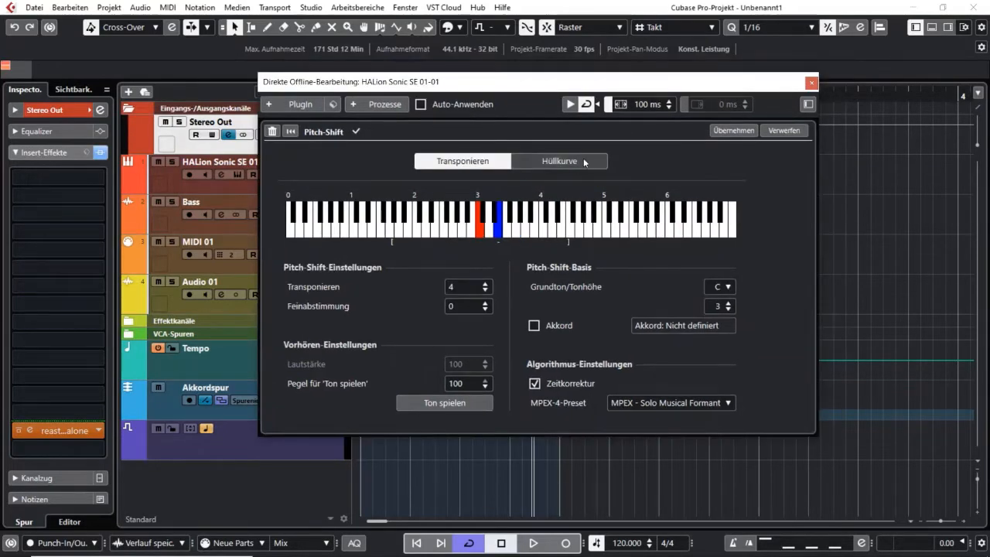
click(589, 160)
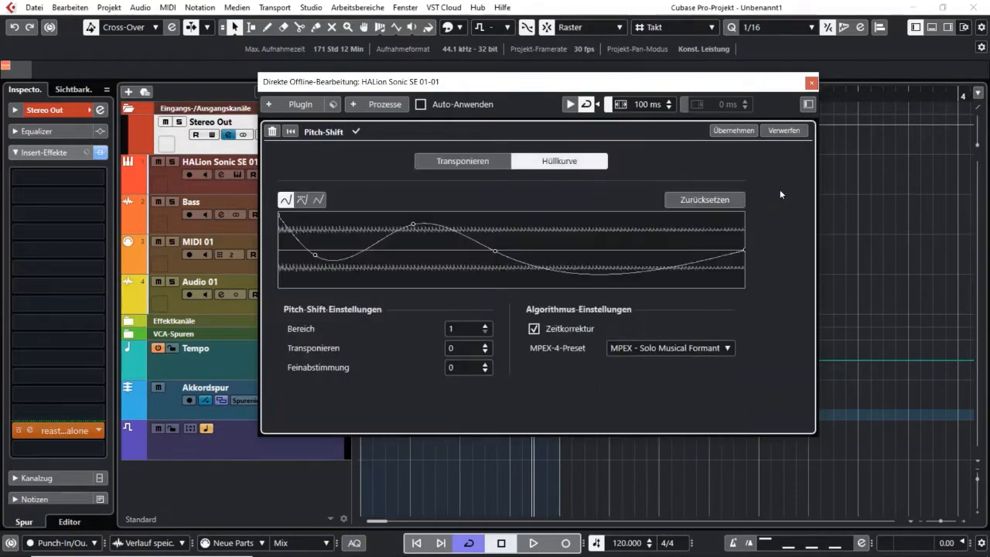
Step: Set the pitch envelope to linear interpolation, remove its inner curve points and lower the start point to the zero line
click(318, 200)
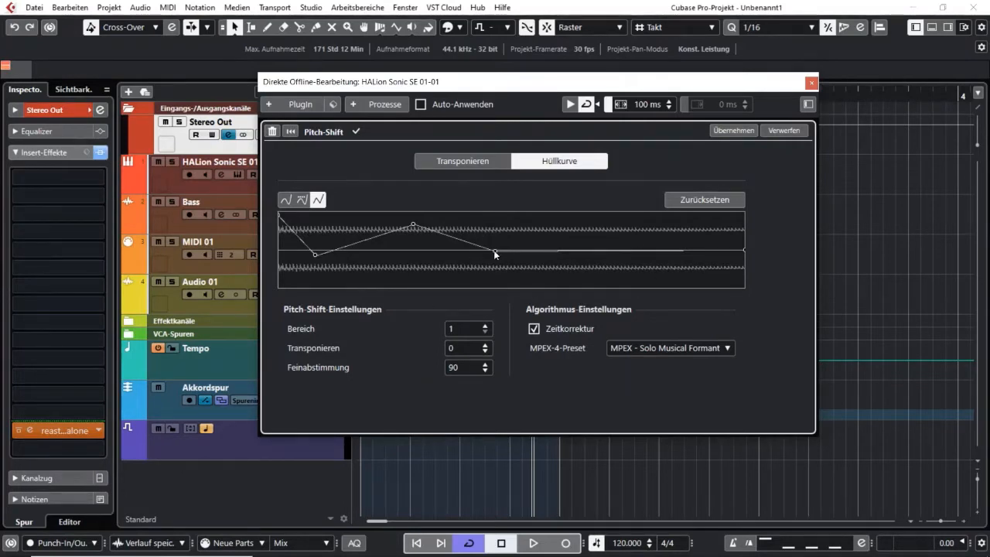
drag(494, 251, 470, 327)
drag(414, 225, 742, 250)
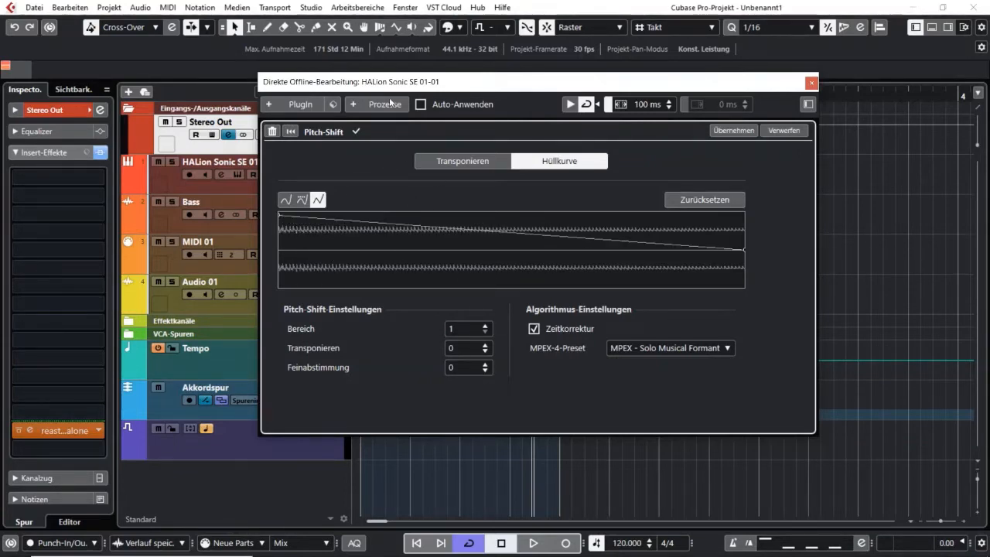
drag(279, 215, 274, 248)
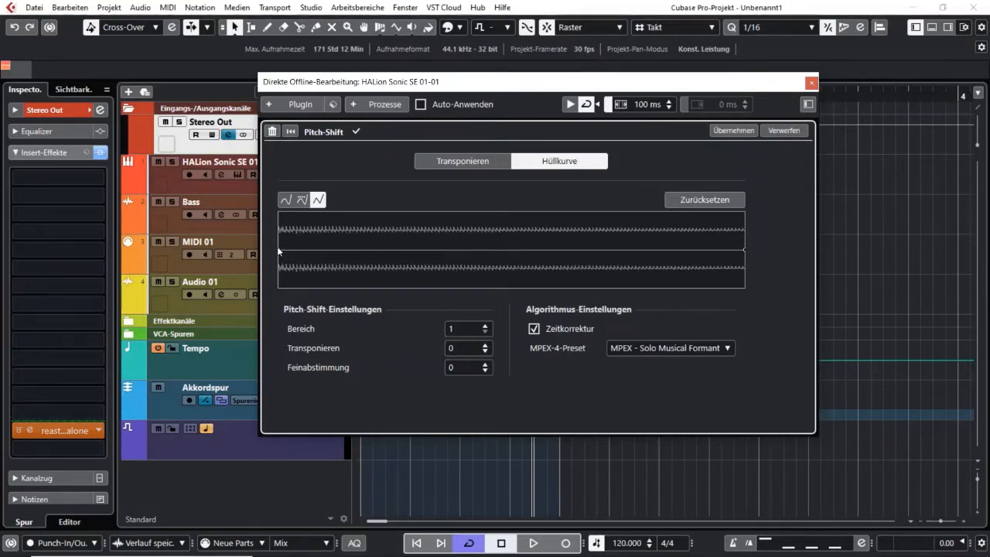
Step: Slope the pitch envelope from about +78 cents at the start to about -71 cents at the end and audition it
drag(277, 248, 280, 222)
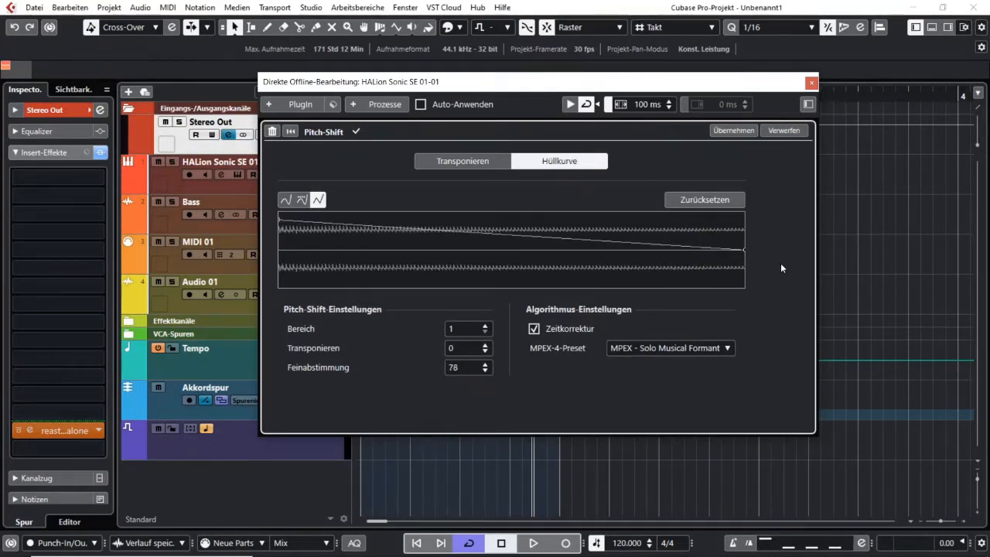
drag(744, 250, 740, 290)
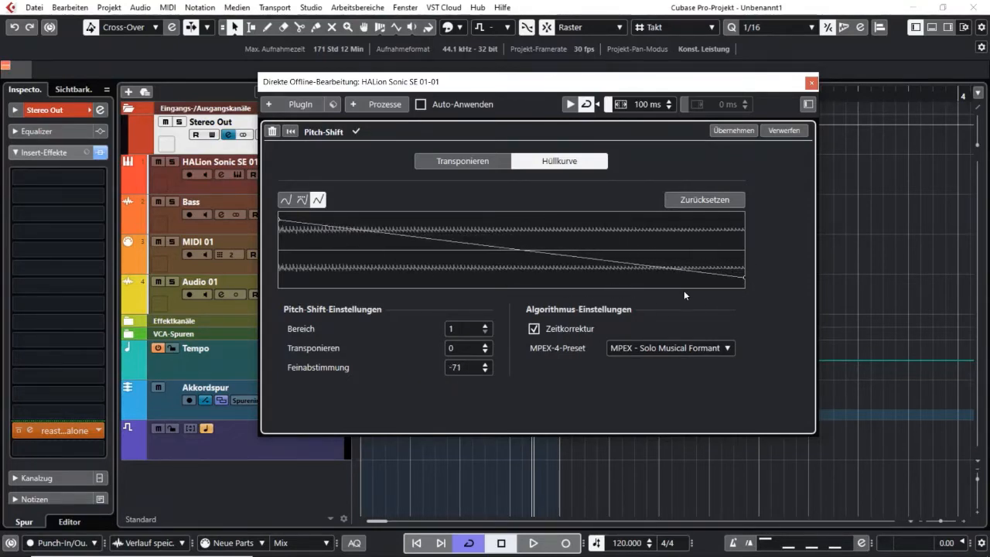
click(569, 105)
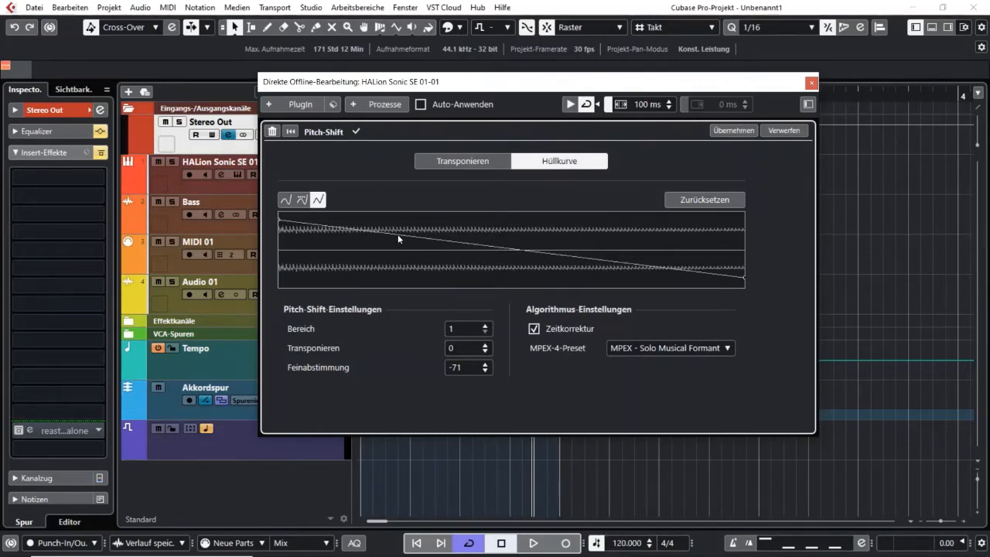
Step: Add a dip at about -41 cents and a peak at about 93 cents to the pitch envelope, then audition it
drag(402, 234, 375, 255)
drag(570, 271, 574, 213)
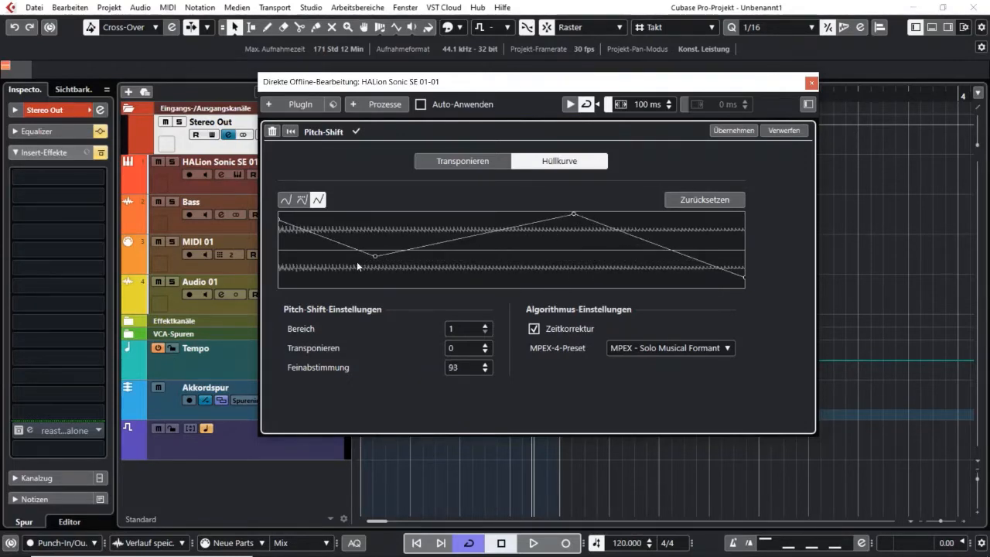
drag(372, 256, 374, 265)
click(570, 103)
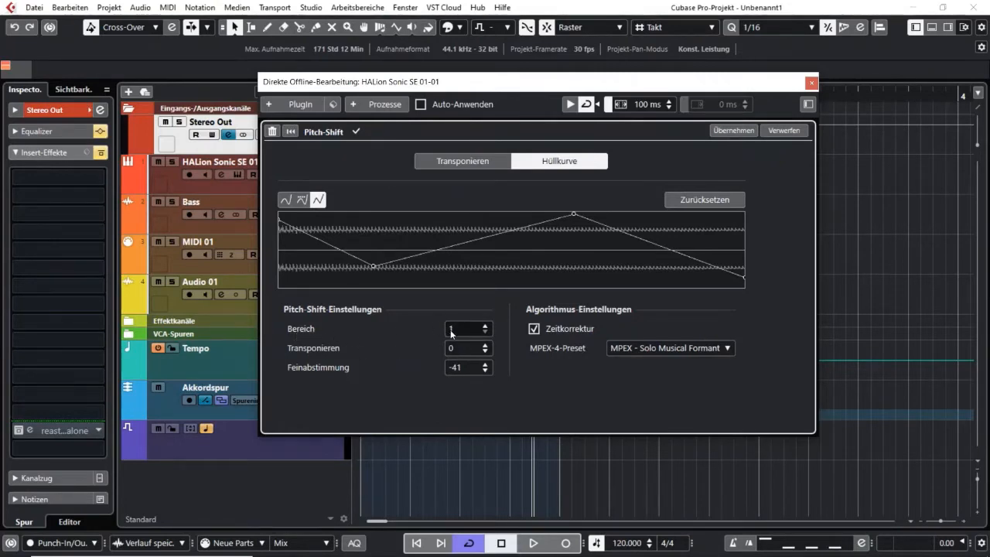
Step: Set the pitch range to 5, move the dip to 0 and the peak to about 4 semitones 33 cents, and audition it
scroll(455, 329, up, 2)
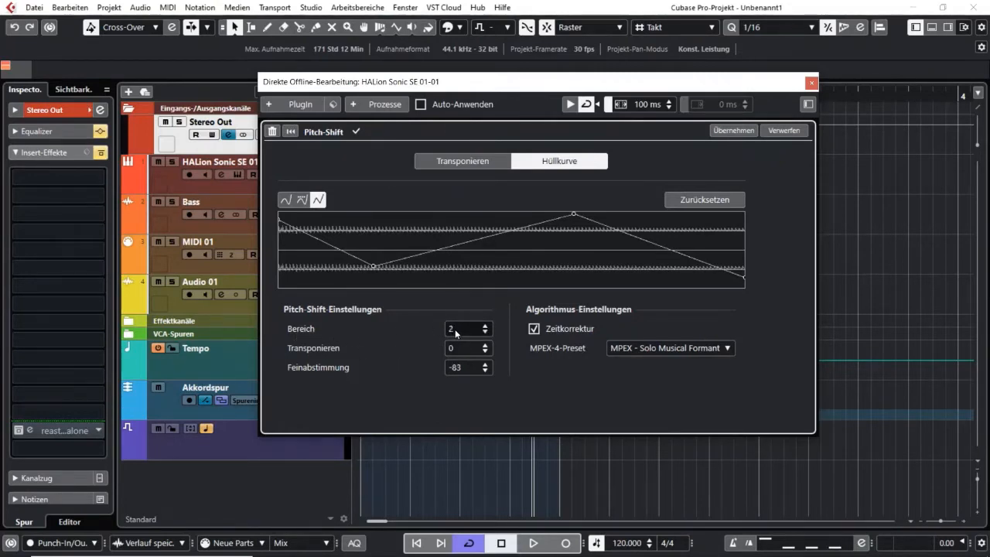
scroll(455, 329, up, 2)
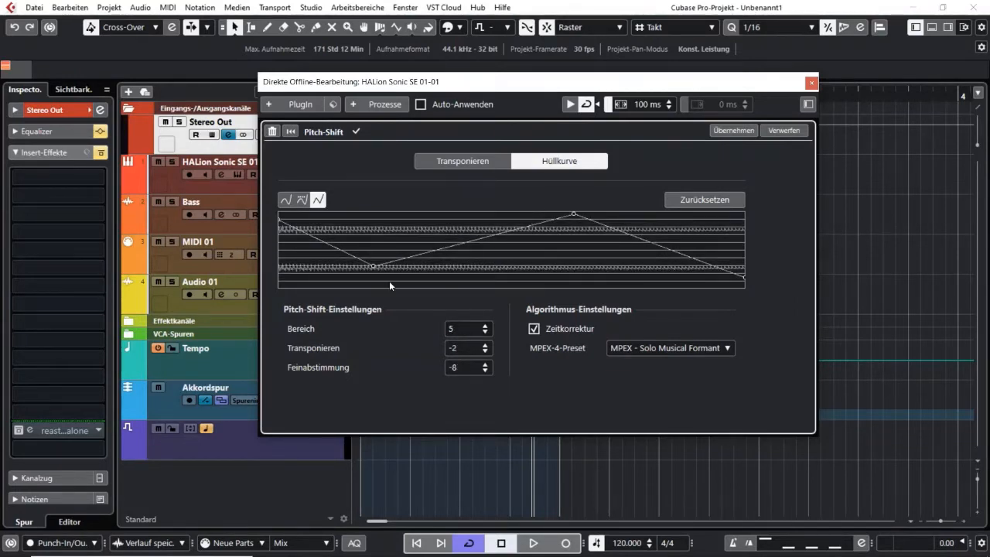
drag(373, 267, 338, 253)
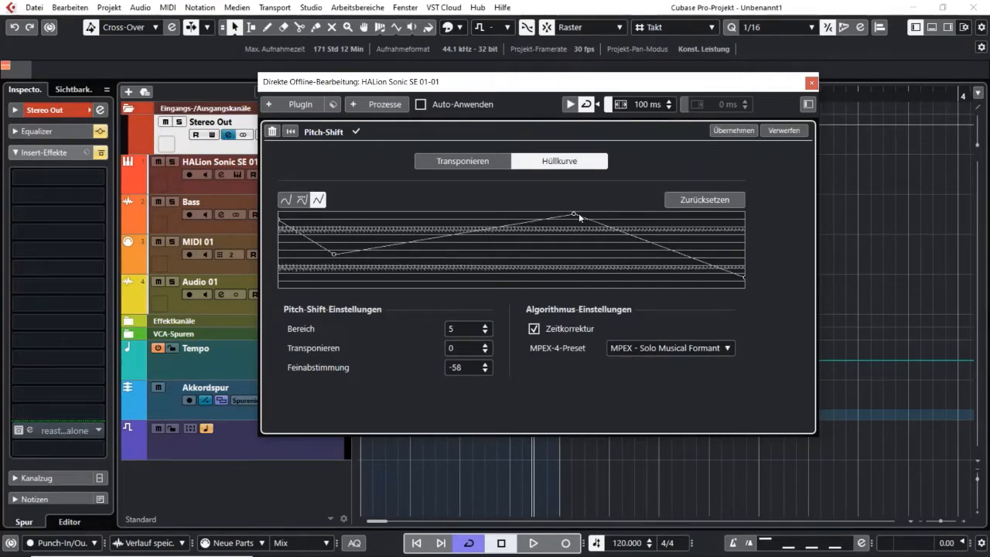
drag(575, 214, 543, 216)
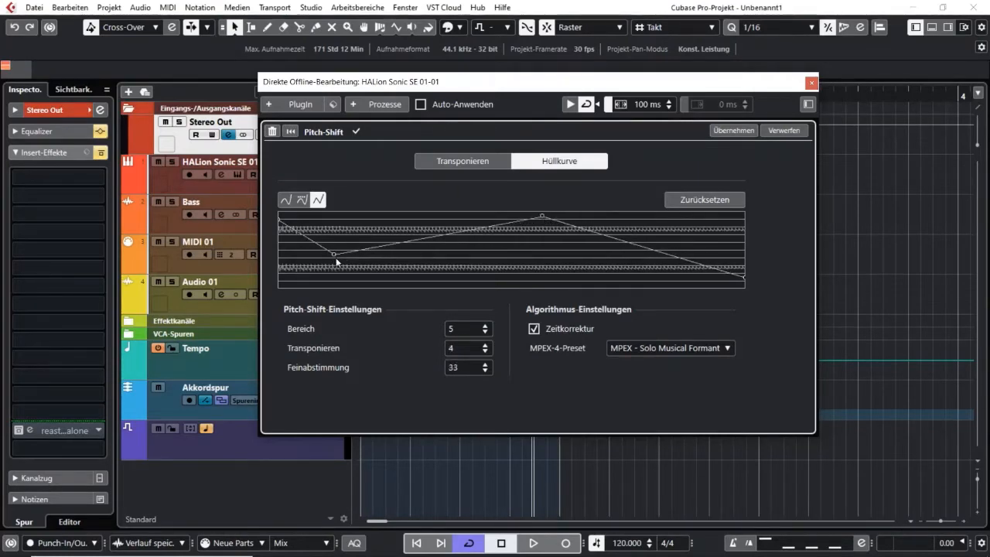
drag(336, 259, 372, 249)
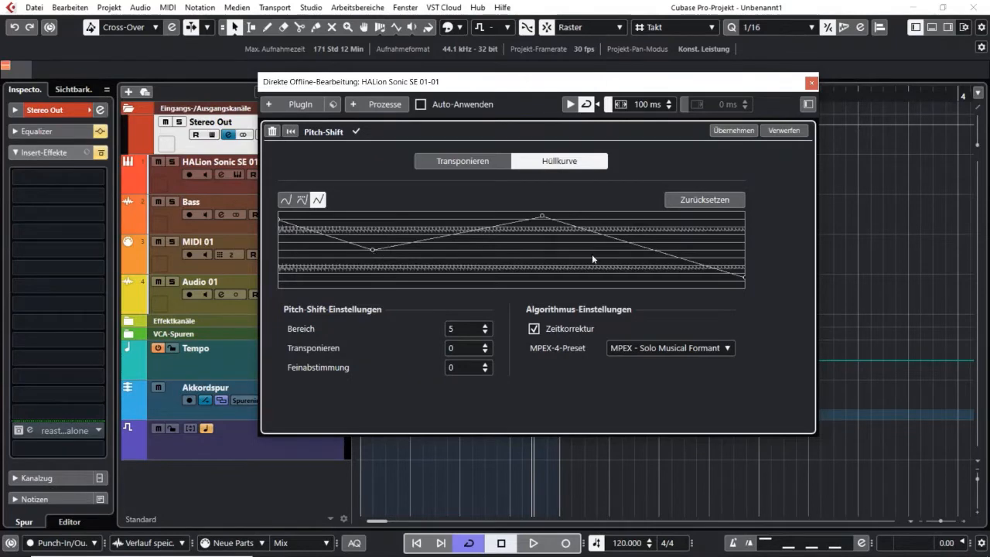
click(572, 104)
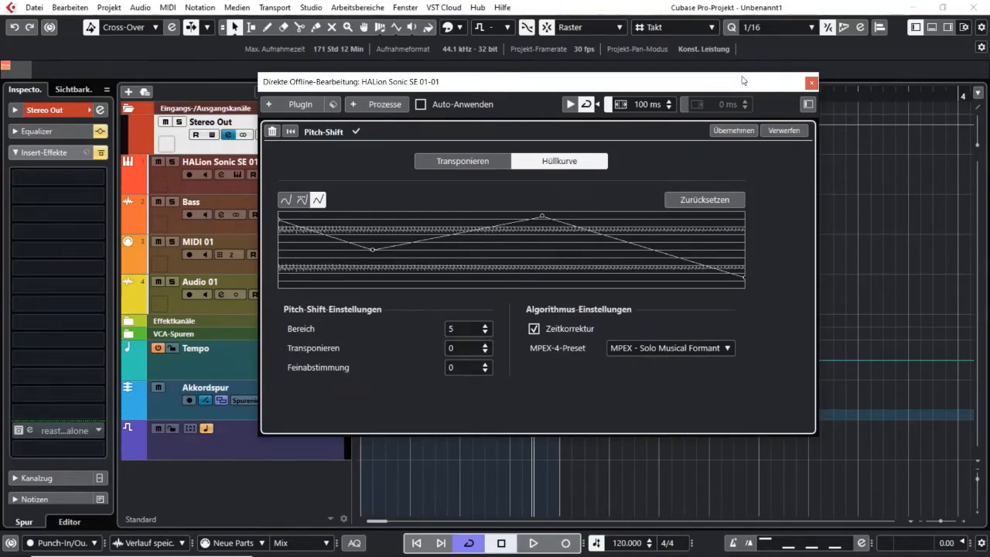
Step: Add two envelope points at about 3 semitones 66 cents and move the former peak between them to about -3 semitones 58 cents
drag(742, 80, 717, 143)
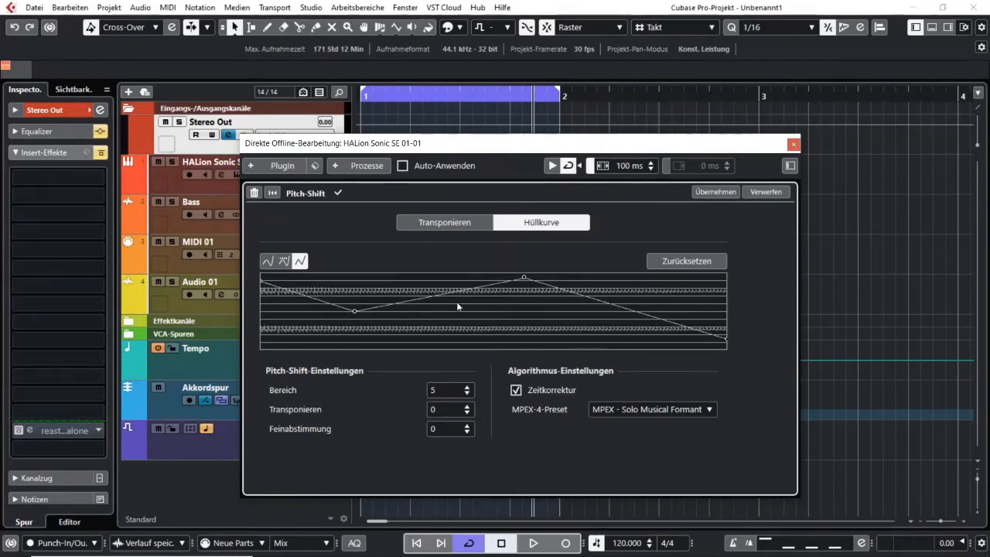
mouse_move(455, 292)
mouse_down()
mouse_move(450, 320)
mouse_move(438, 284)
mouse_up()
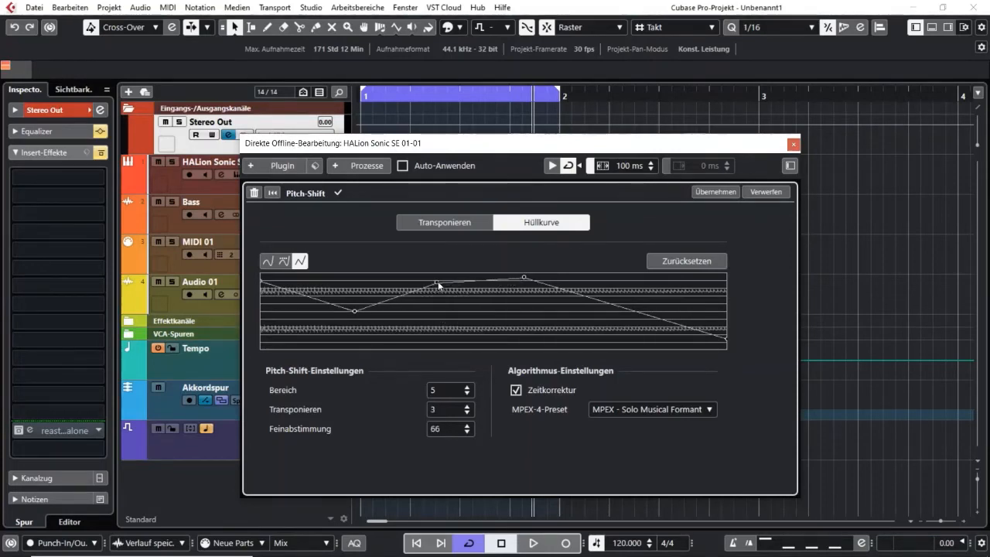
drag(523, 275, 464, 338)
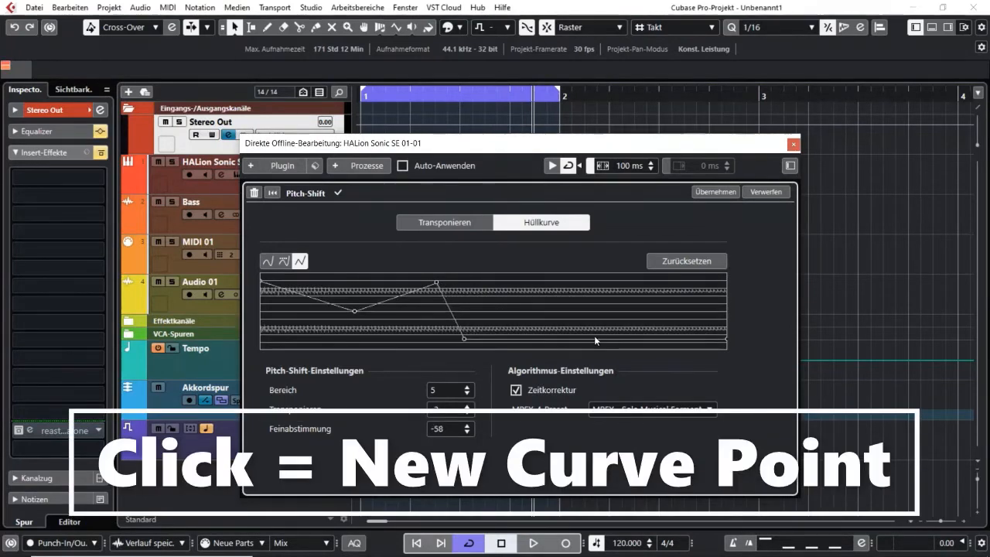
drag(603, 339, 661, 286)
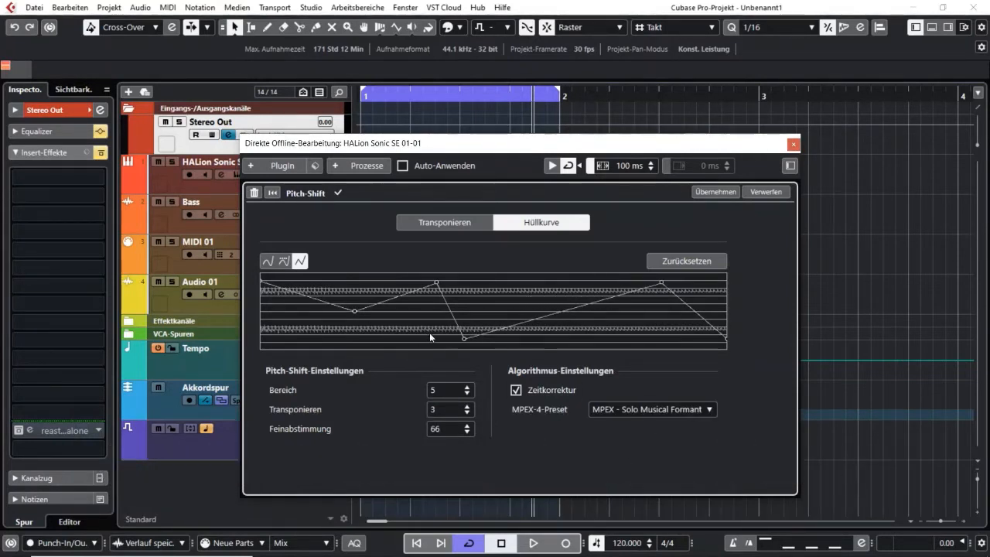
Step: Remove the last three inner points from the pitch envelope, keeping only the first inner point
click(436, 283)
drag(437, 285, 437, 178)
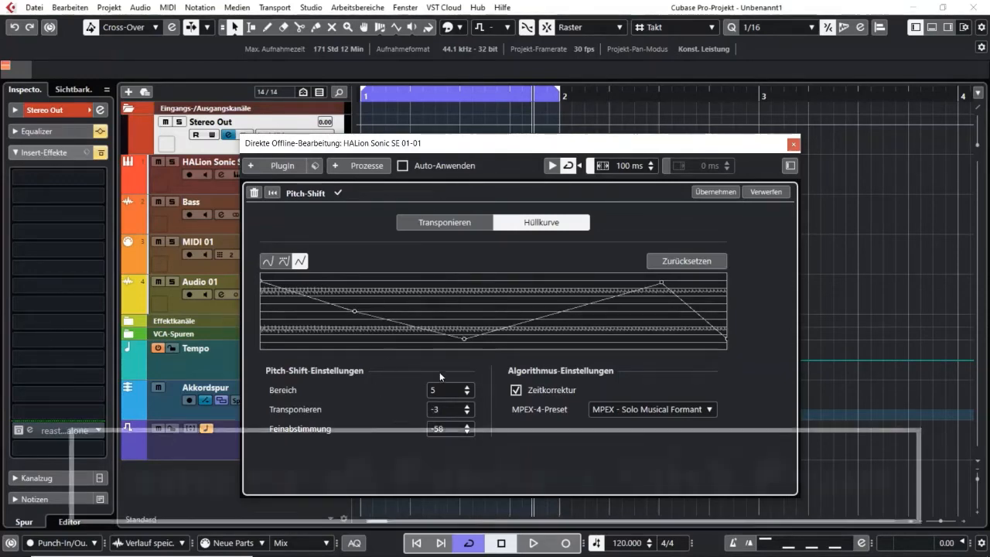
drag(464, 339, 472, 368)
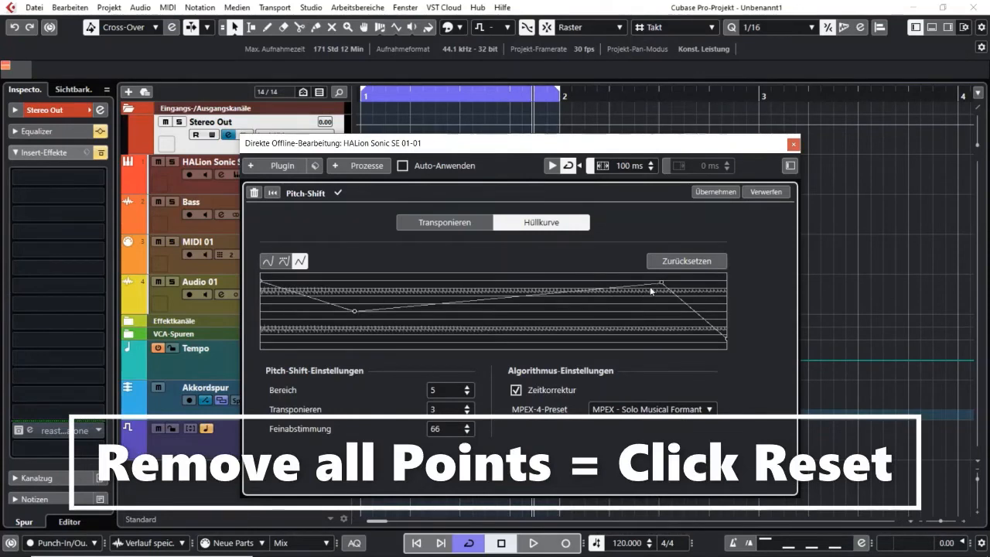
drag(662, 283, 591, 211)
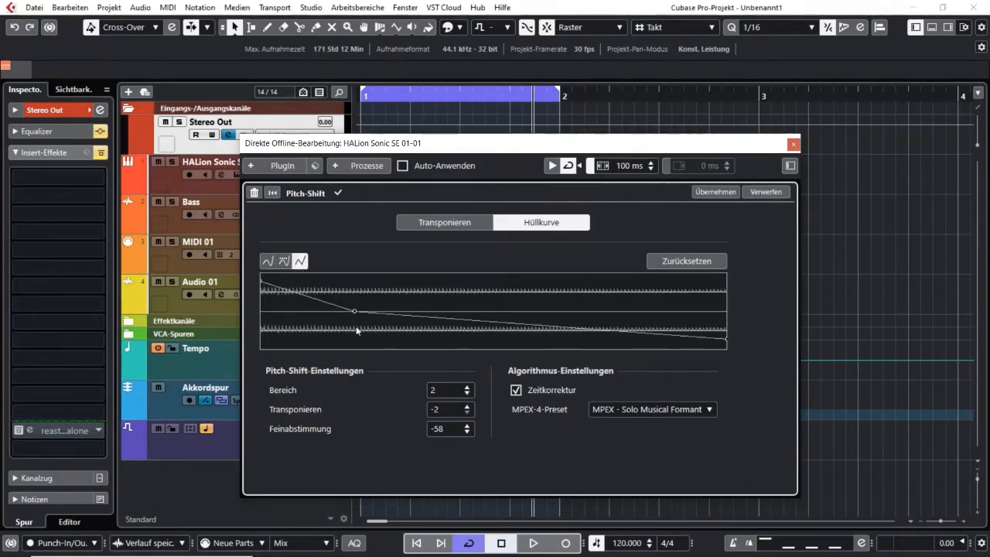
Step: With the range at 2, shape the envelope with a dip at about -1 semitone 46 cents and a peak at 1 semitone 79 cents
drag(355, 313, 319, 340)
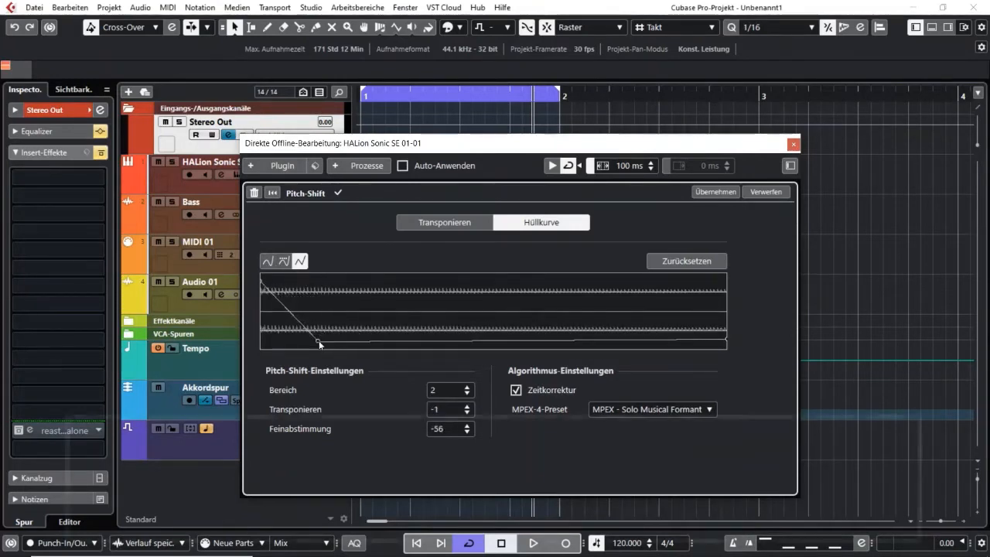
drag(492, 342, 525, 276)
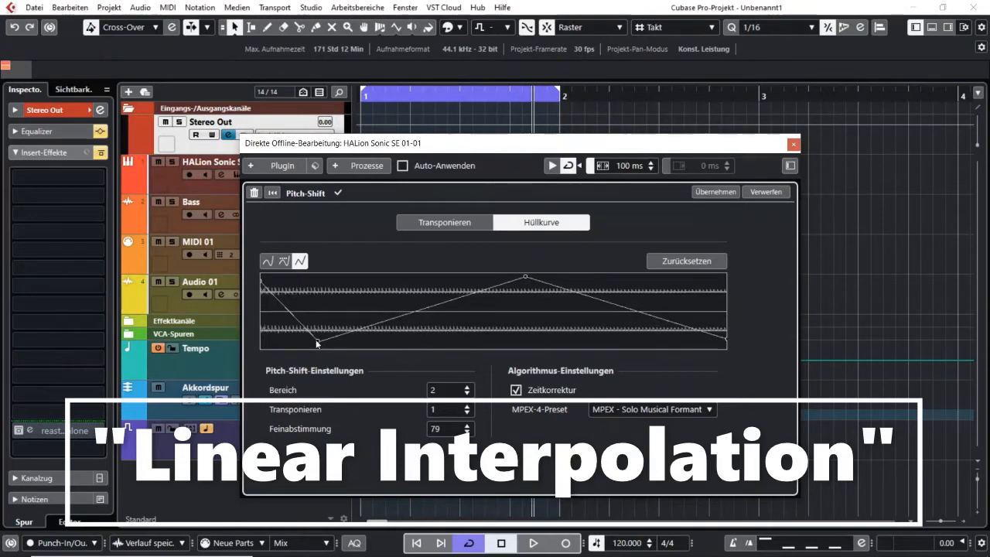
drag(318, 341, 390, 338)
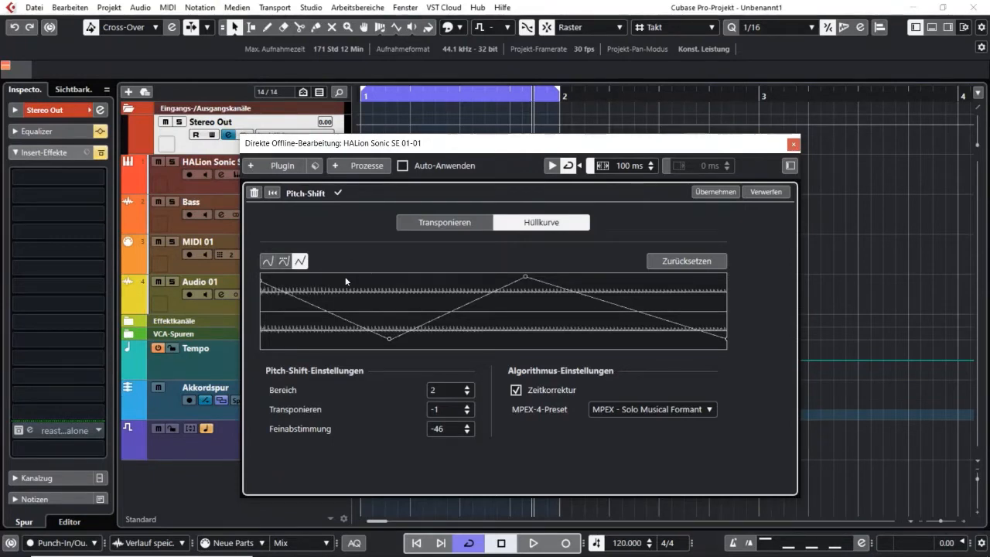
Step: Use spline interpolation, move the two inner points to about -76 and 56 cents, and add a third at about 53 cents
click(268, 266)
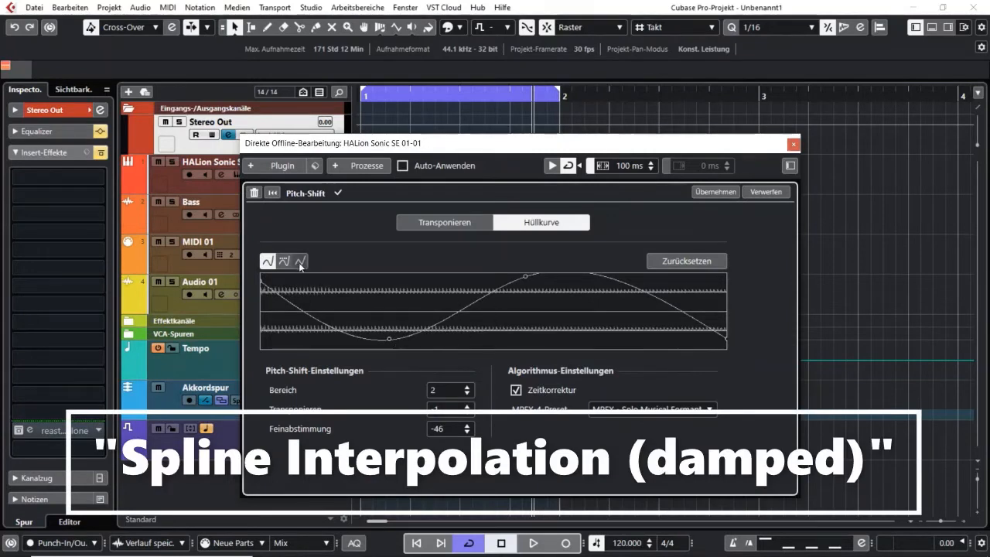
drag(386, 337, 323, 325)
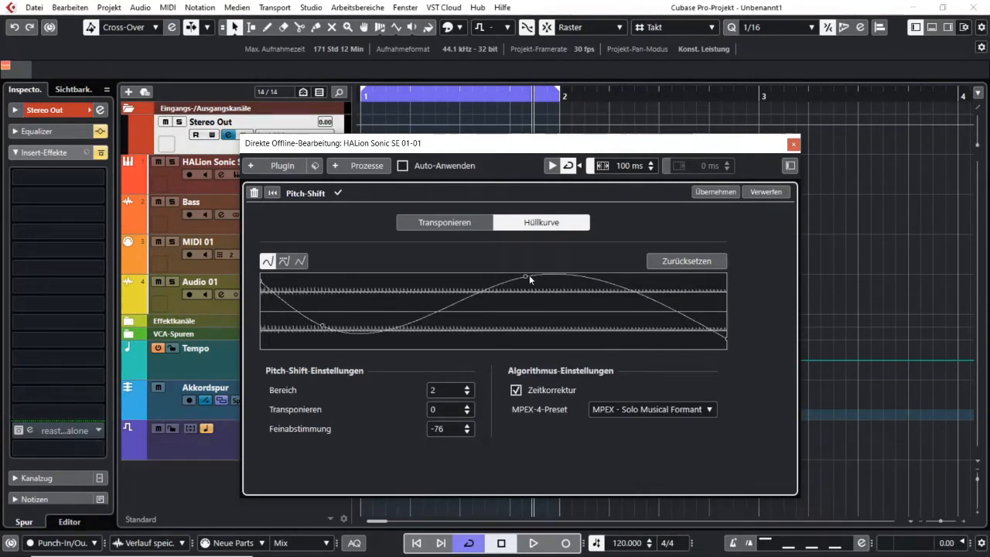
drag(527, 276, 507, 299)
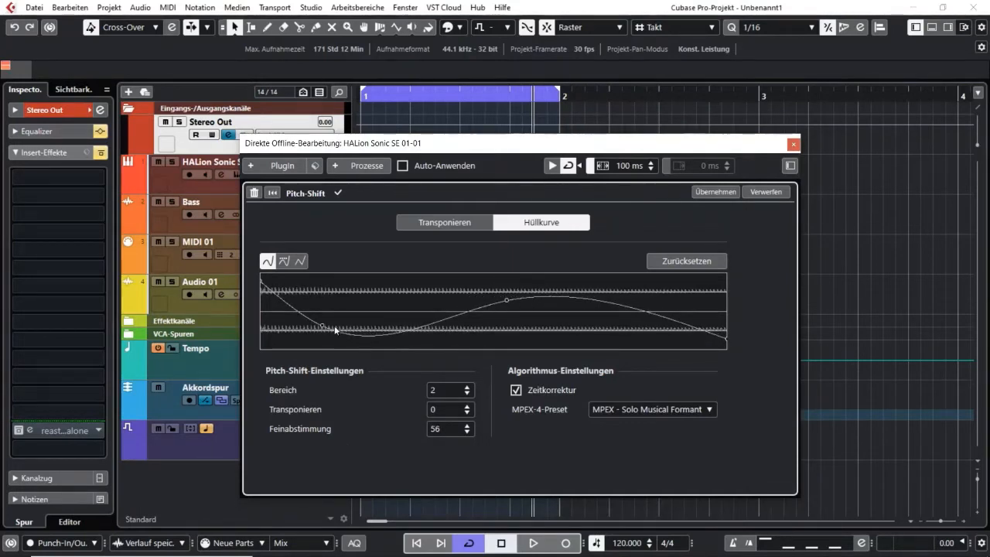
click(637, 309)
mouse_move(638, 307)
mouse_down()
mouse_move(634, 299)
mouse_move(618, 353)
mouse_move(626, 301)
mouse_up()
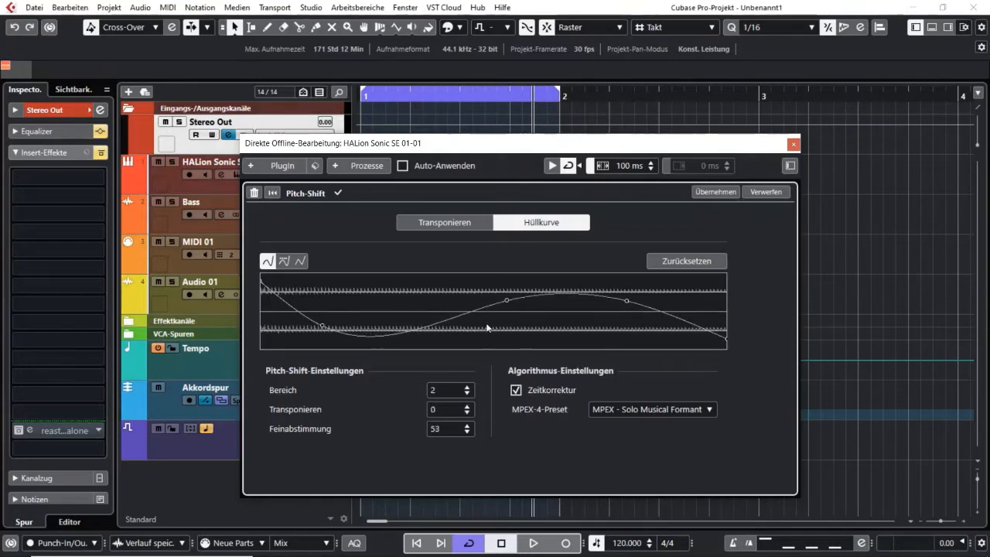
Step: Move the middle envelope point earlier, and add and remove a dip at about -1 semitone 10 cents before the last inner point
drag(499, 298, 444, 296)
drag(568, 292, 530, 331)
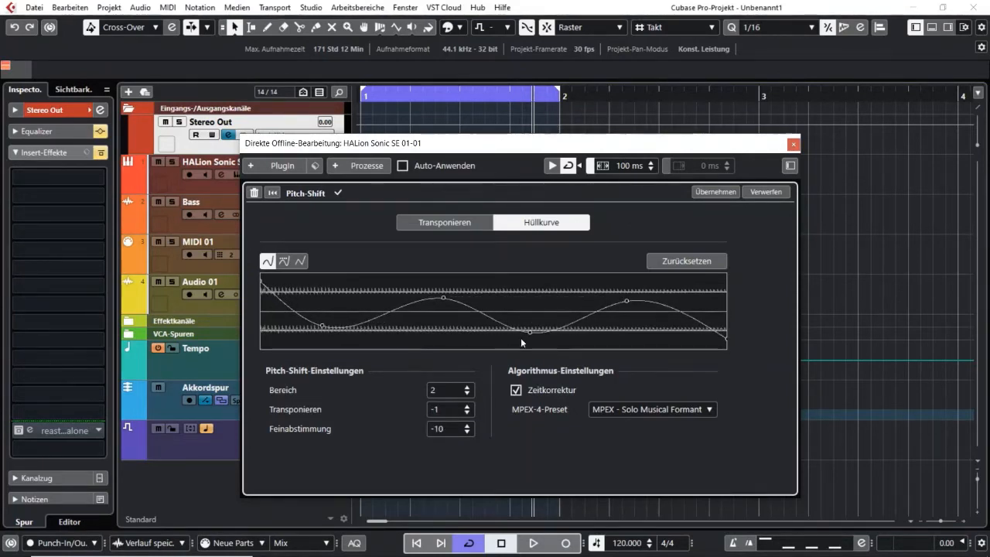
drag(529, 333, 525, 394)
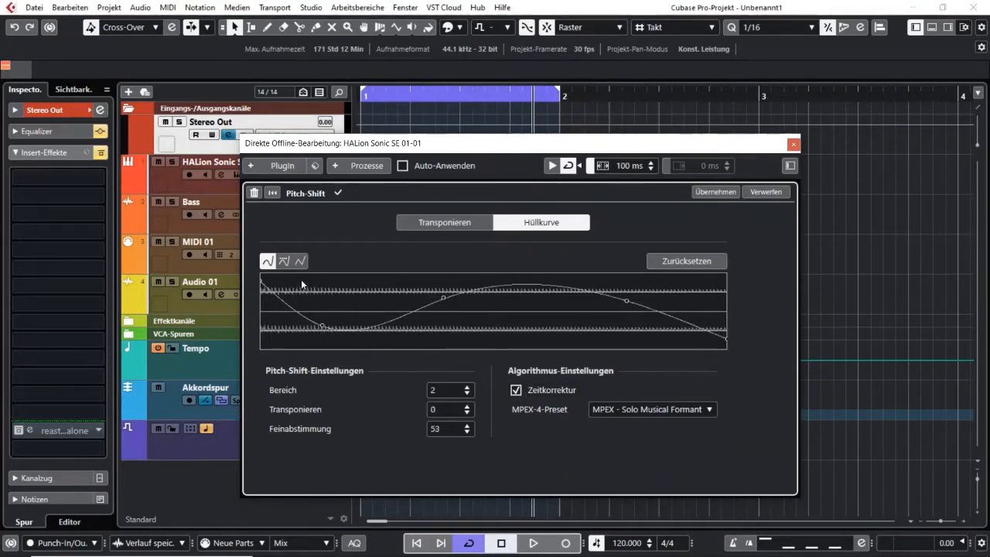
Step: Use damped spline interpolation, move the first inner point to about -86 cents, add a middle dip at about -90 cents, and undo an extra end point
click(285, 262)
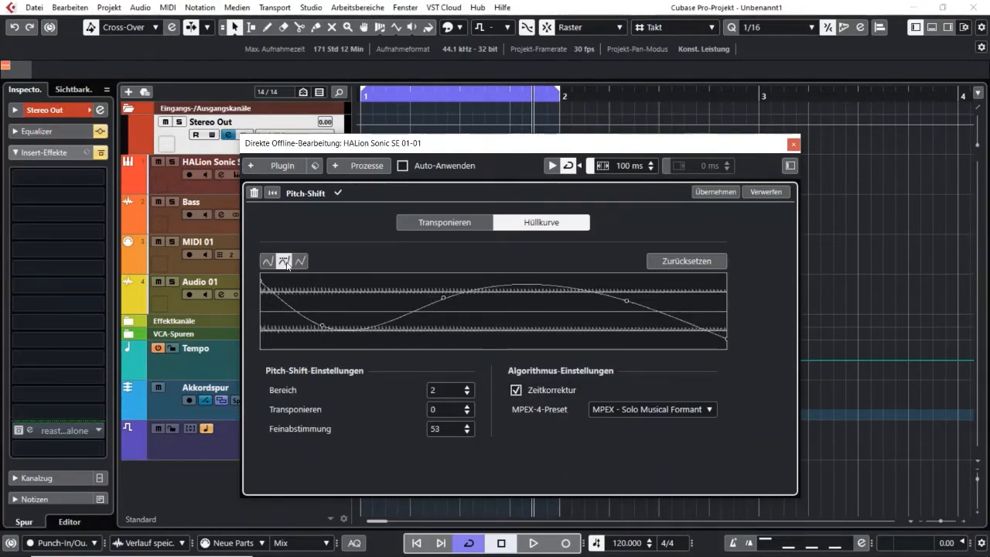
drag(327, 328, 350, 327)
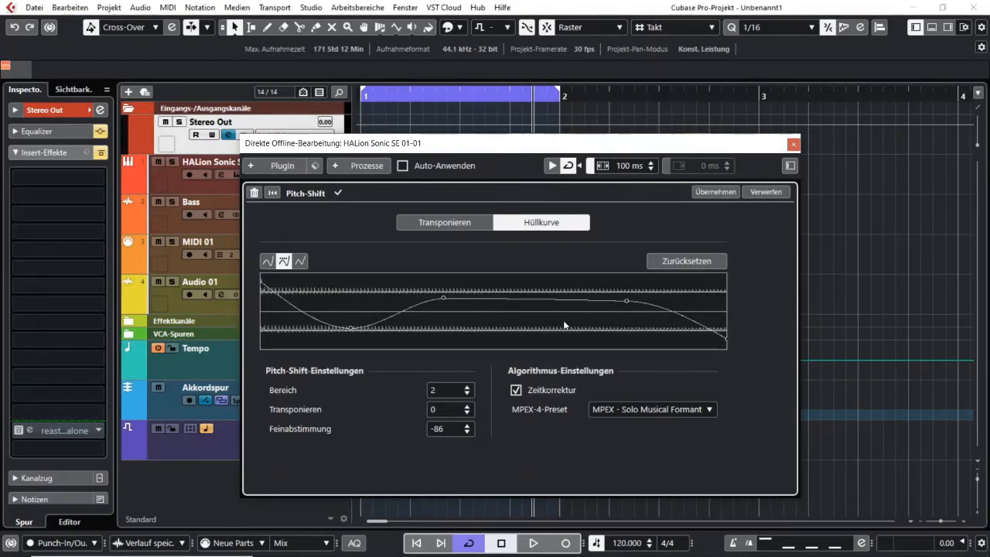
drag(544, 299, 531, 329)
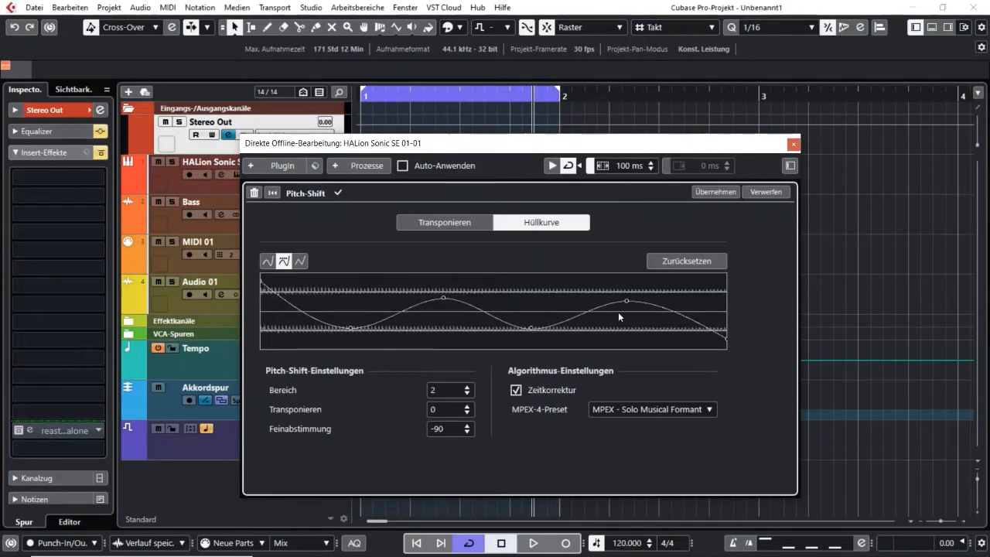
drag(703, 329, 670, 333)
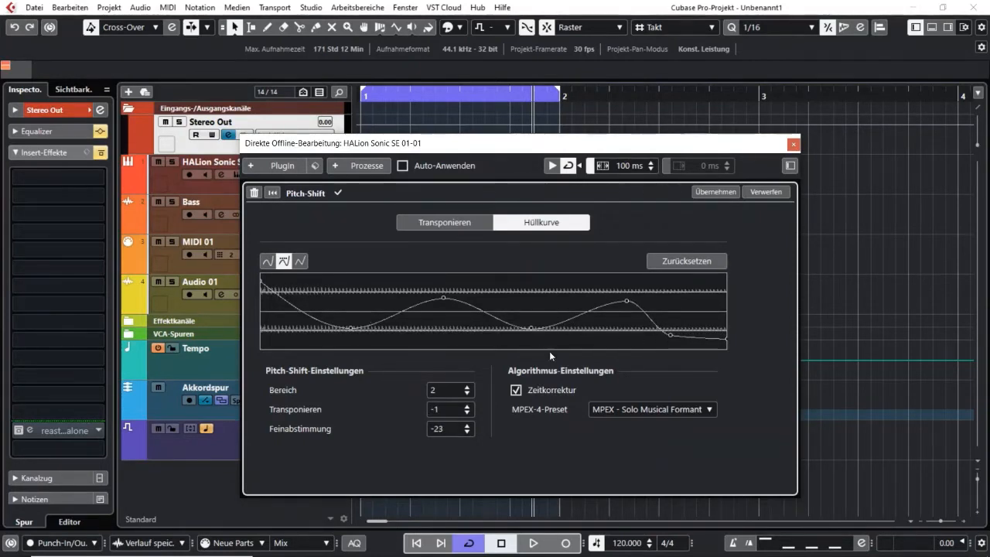
key(ctrl+z)
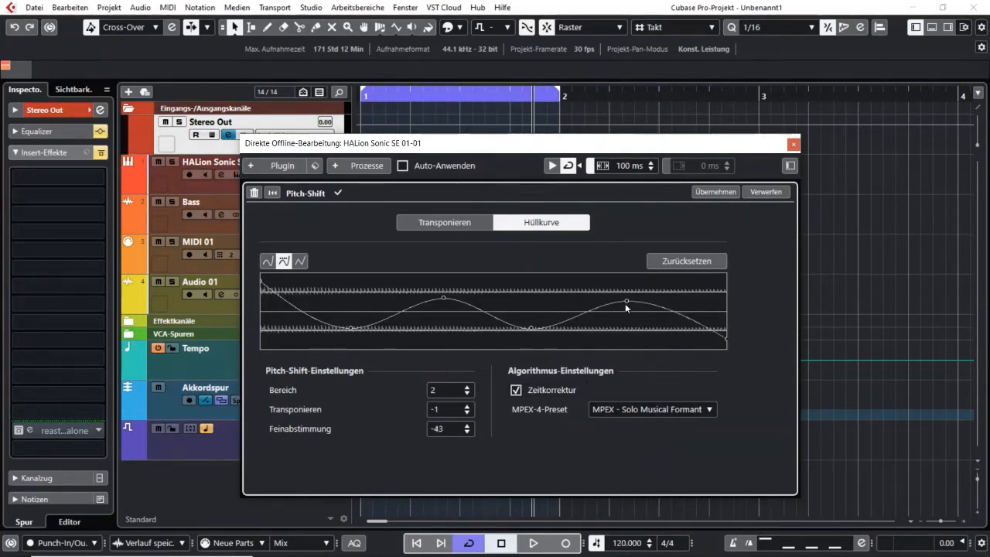
Step: Reshape the inner envelope points to about -1 semitone 16 cents, 1 semitone 56 cents, -56 cents and a higher last peak, and audition the result
drag(626, 306, 622, 290)
drag(523, 330, 508, 329)
drag(439, 296, 418, 282)
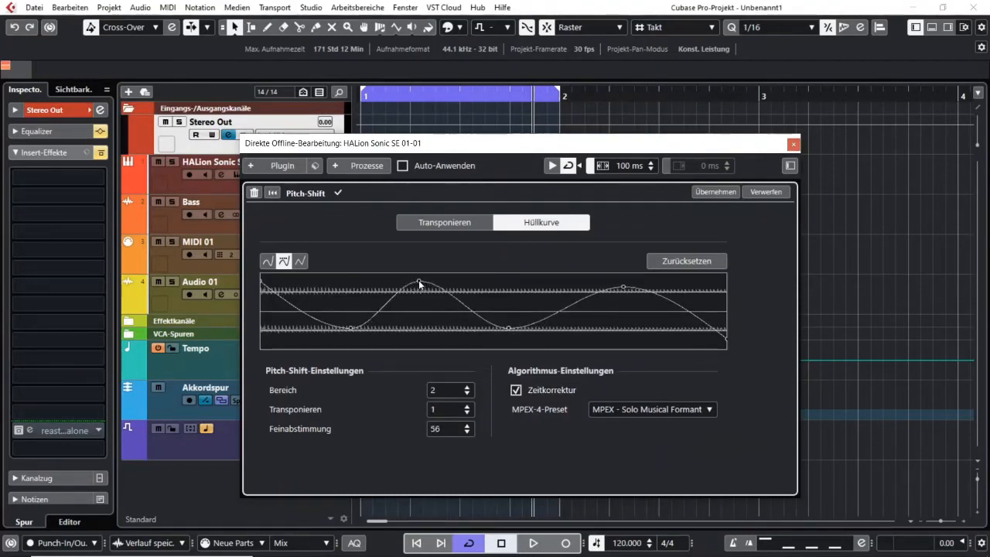
drag(350, 328, 324, 333)
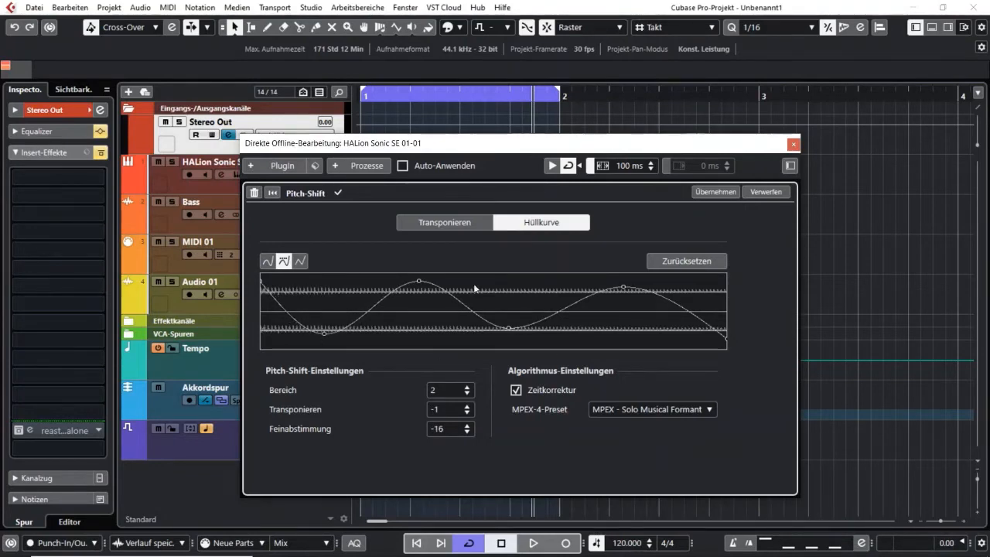
drag(518, 147, 517, 112)
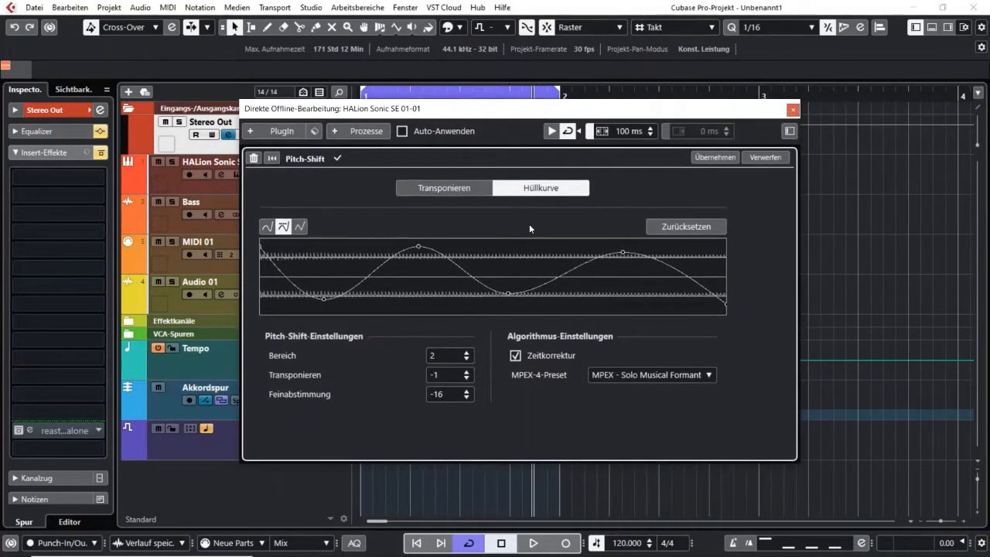
drag(509, 293, 515, 288)
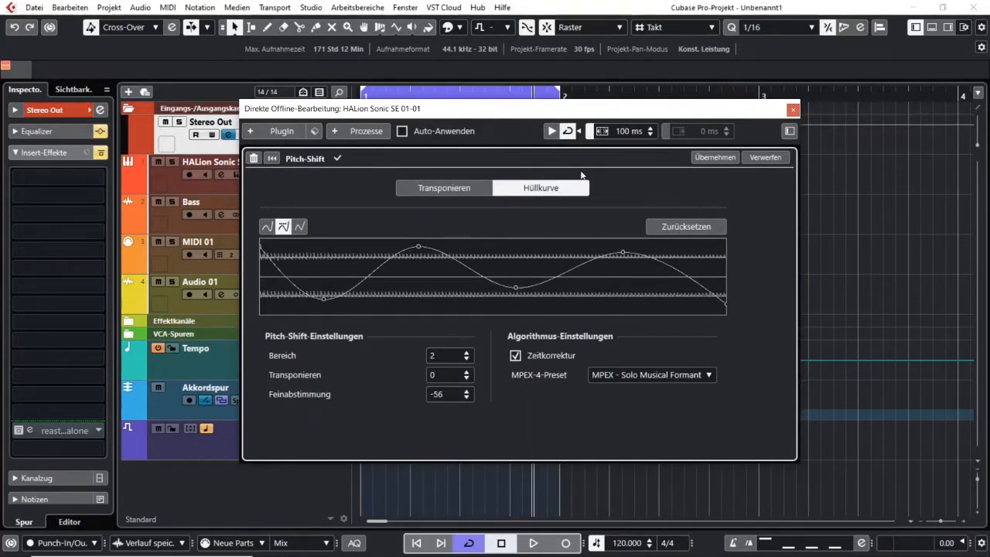
click(550, 133)
click(547, 132)
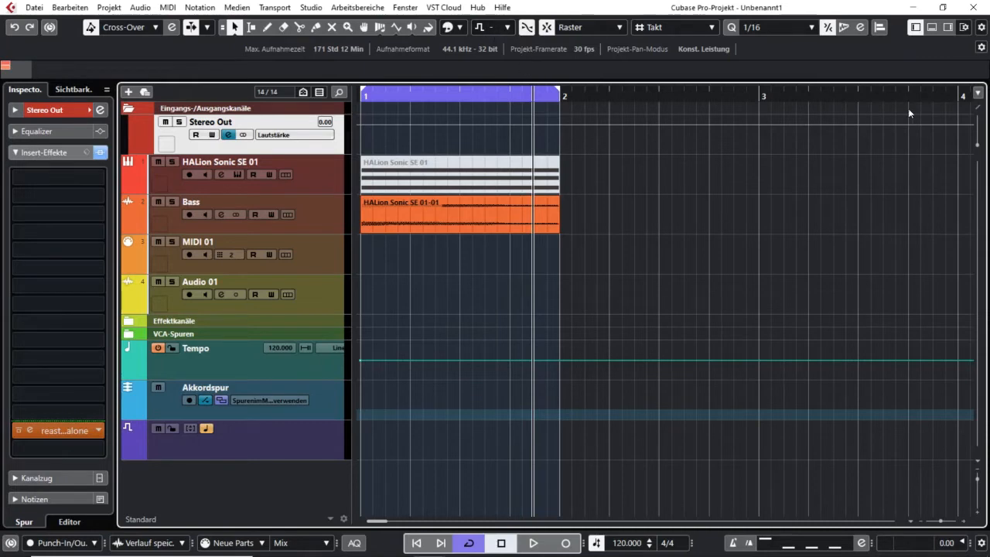
Step: Check that the project root key display is enabled in the toolbar setup, and view its list of available keys
click(981, 27)
click(981, 28)
click(981, 27)
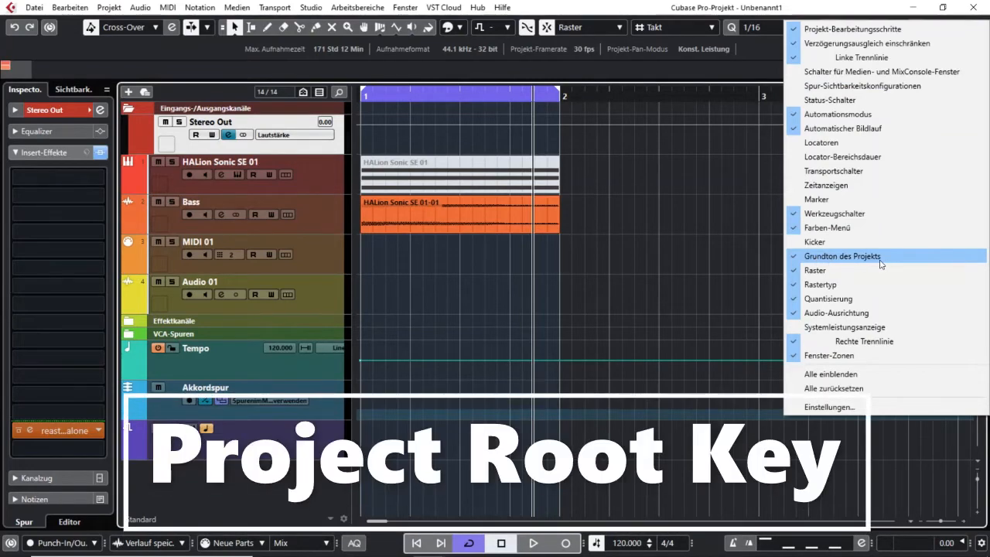
click(679, 253)
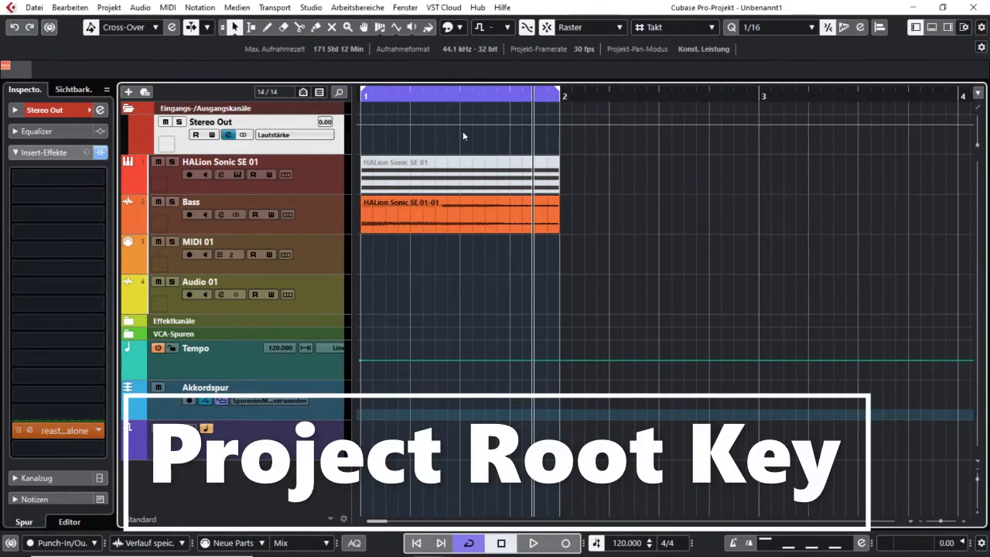
click(508, 29)
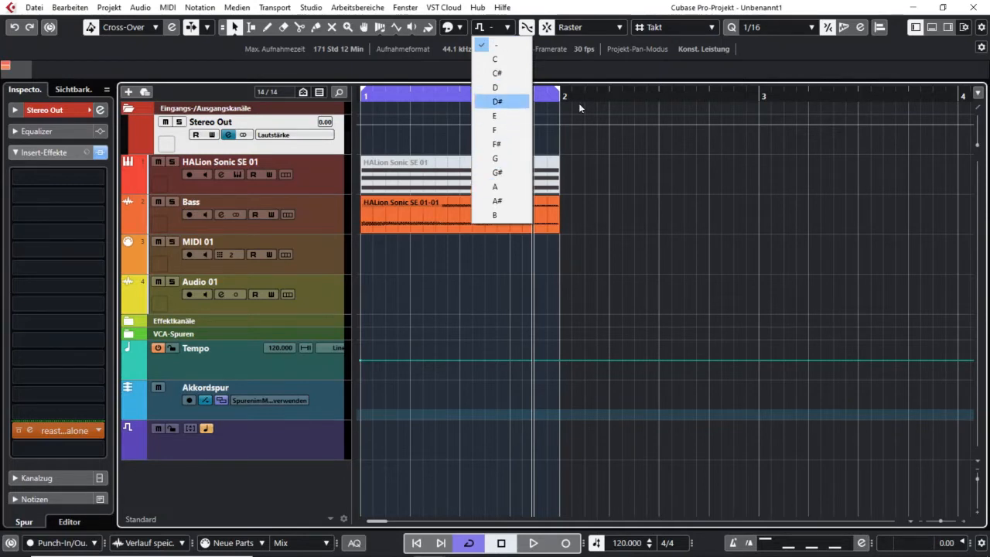
click(695, 243)
Step: Show the info line in the project window and select the audio event on the Bass track
click(963, 29)
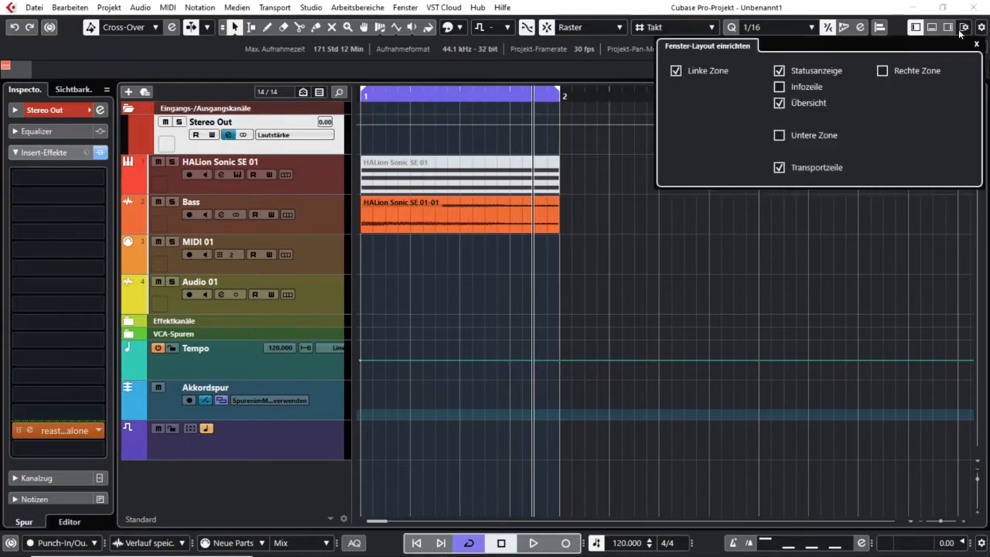
click(803, 88)
click(545, 253)
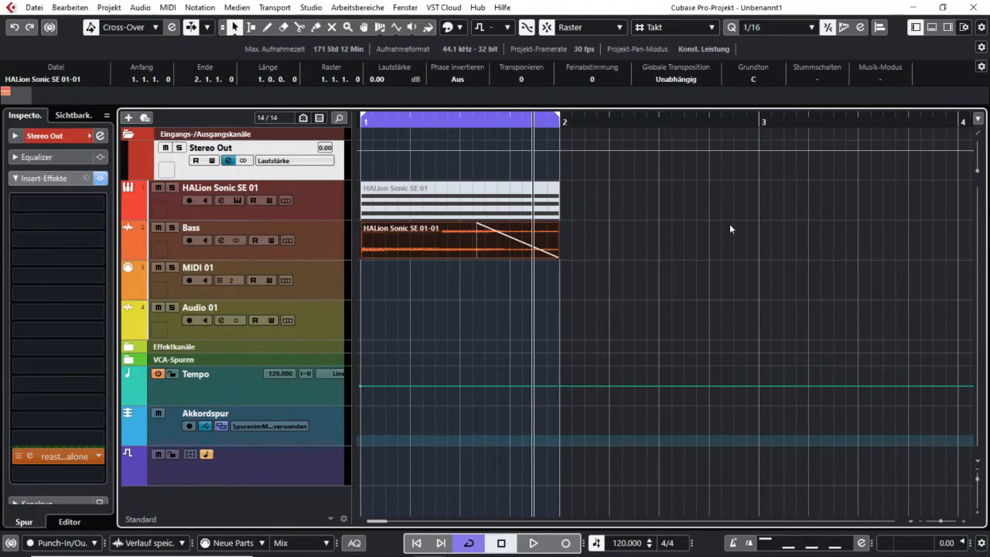
Step: Try D and E as the Bass event's root key and return it to C
click(755, 79)
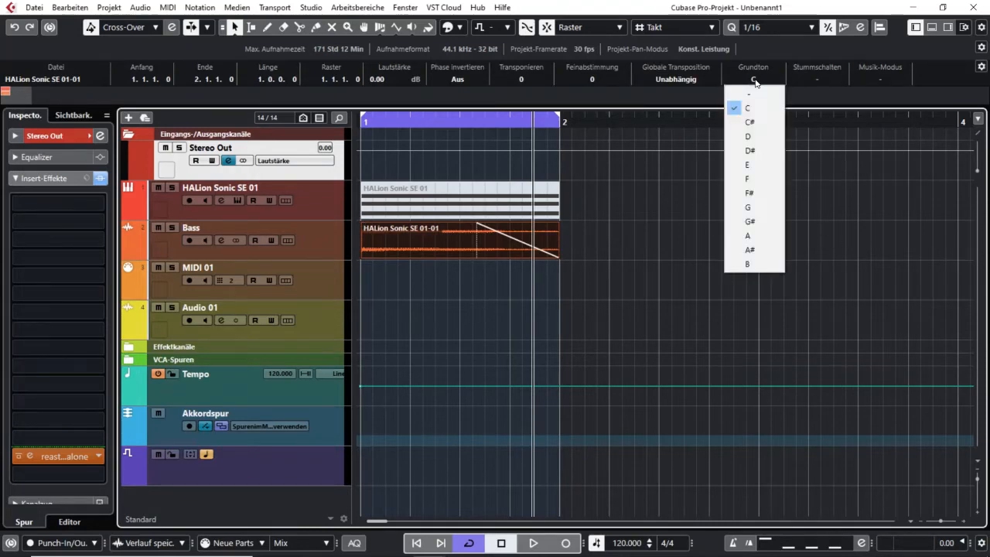
click(755, 137)
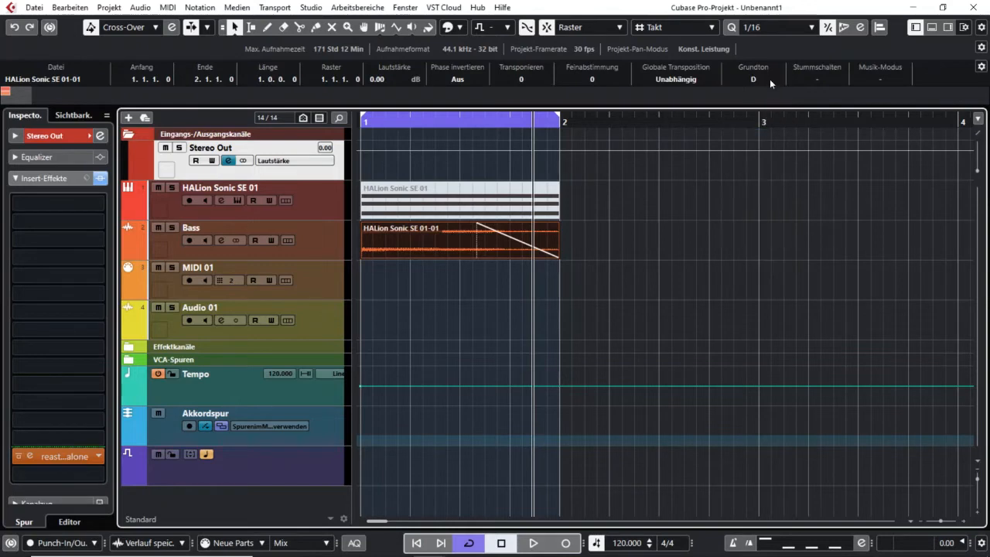
click(767, 163)
click(753, 80)
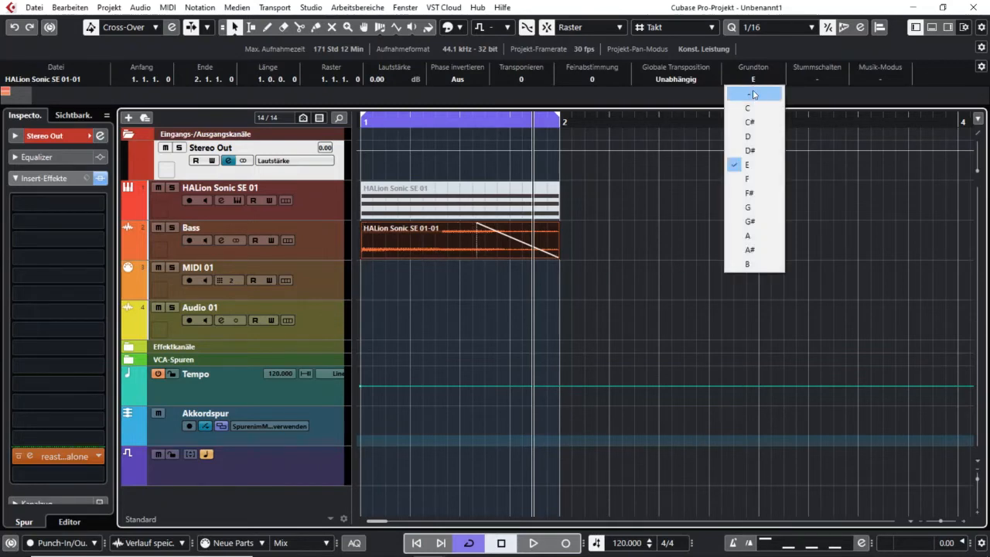
click(752, 94)
Step: Set the project root key to C and play back the Bass event briefly
click(509, 31)
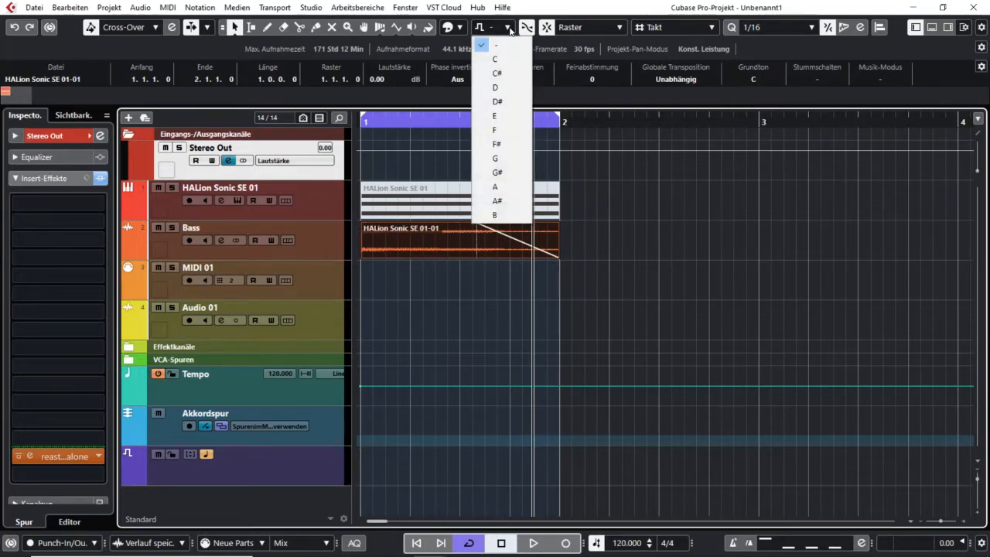
click(503, 60)
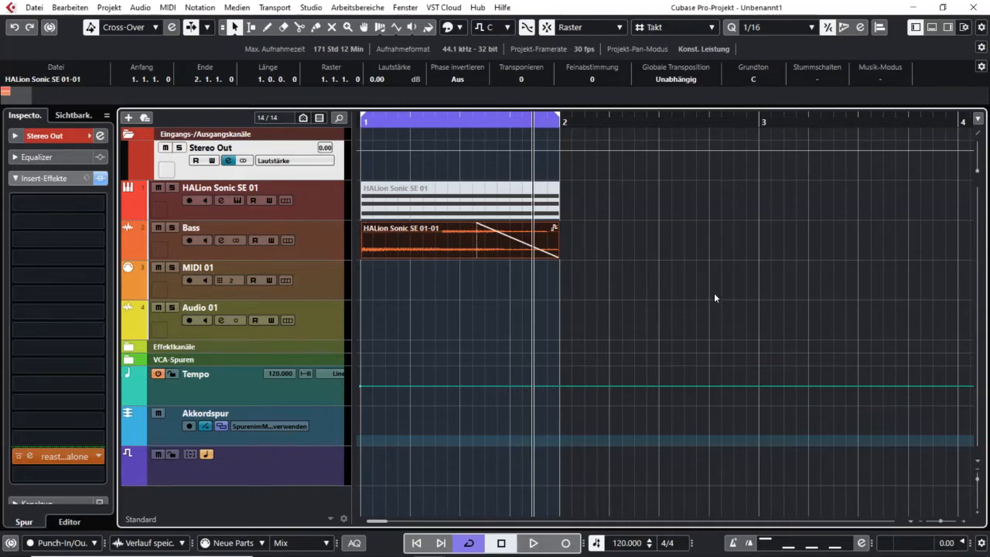
key(space)
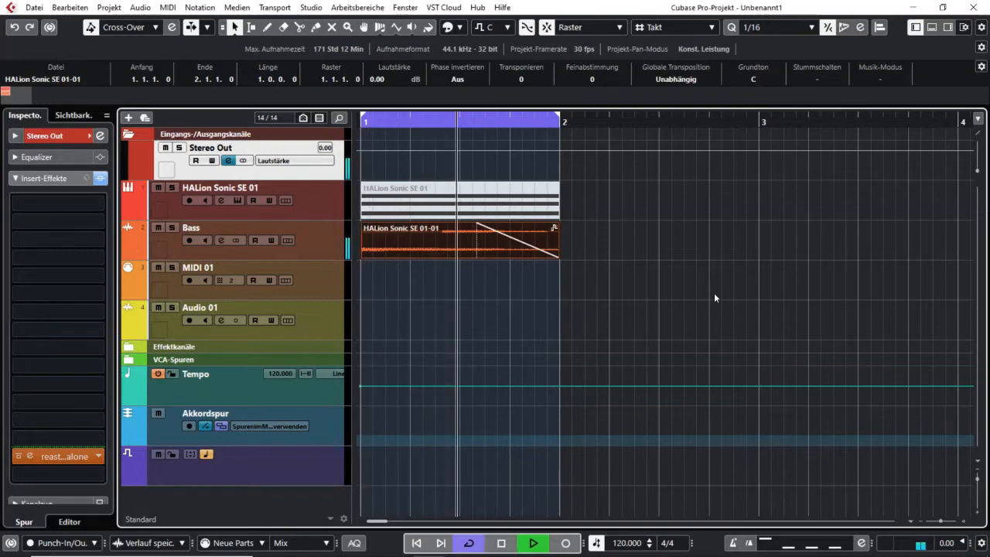
key(space)
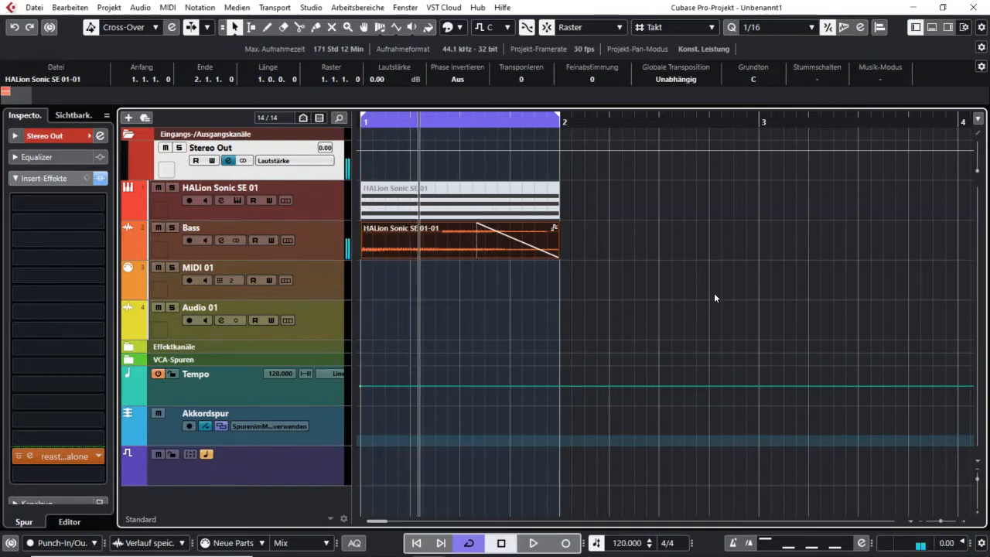
Step: Change the project root key to D and play back the Bass event to check for transposition
click(508, 27)
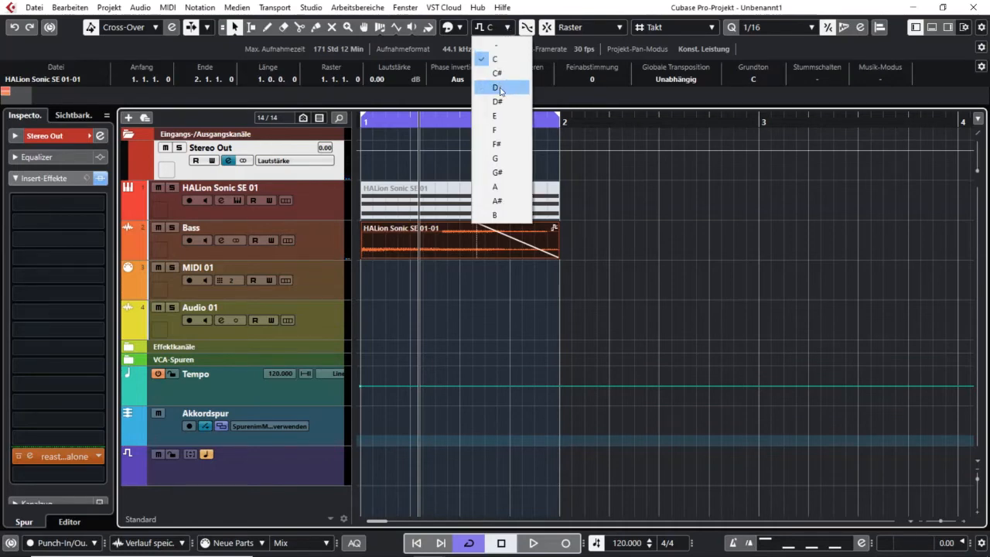
click(500, 89)
key(space)
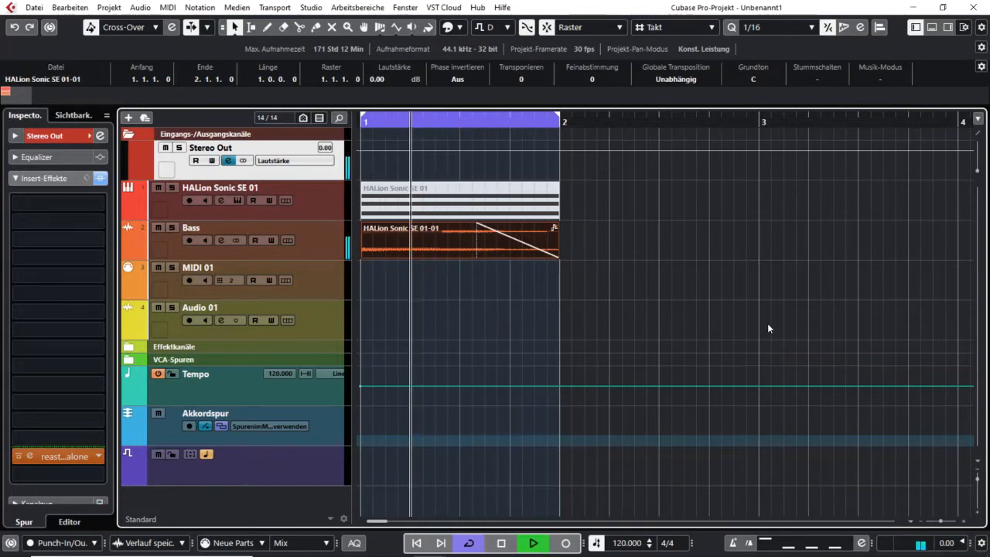
key(space)
Step: Set the Bass audio event's global transposition to Folgen (Follow) and listen to it
click(464, 247)
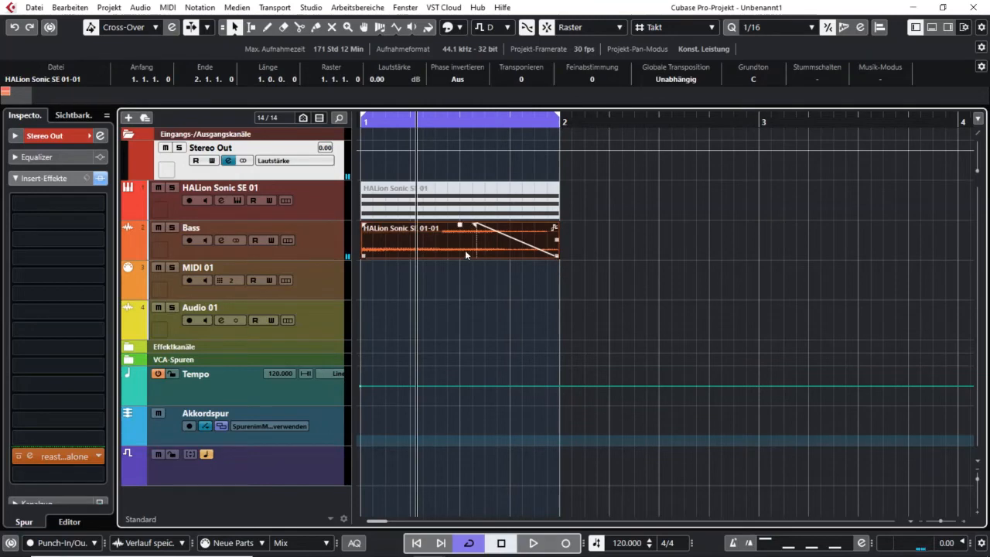
click(649, 294)
click(510, 249)
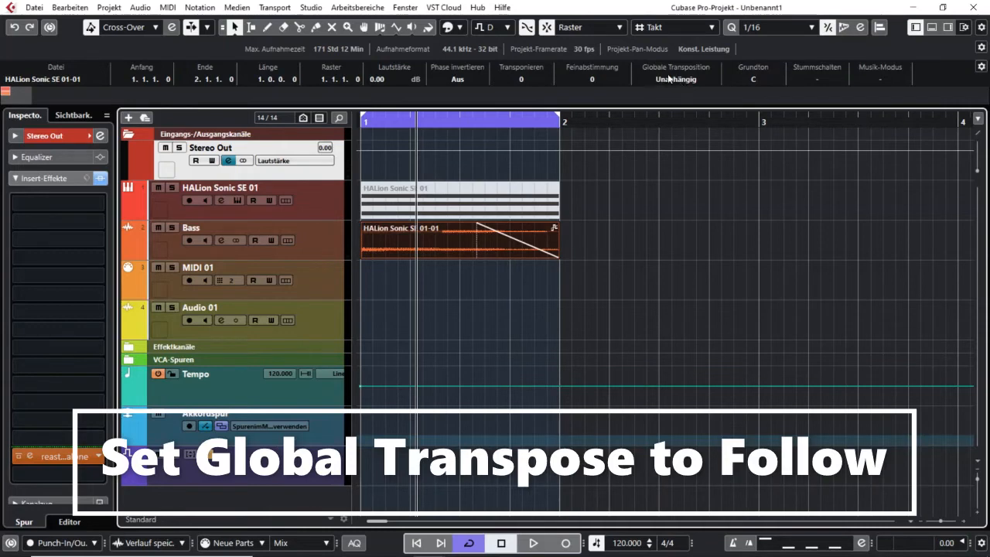
click(687, 79)
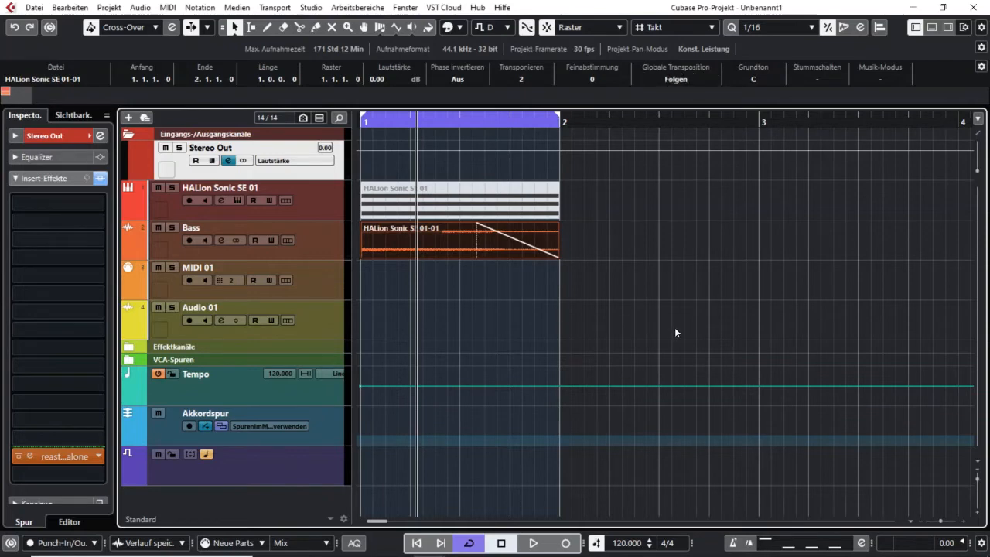
key(space)
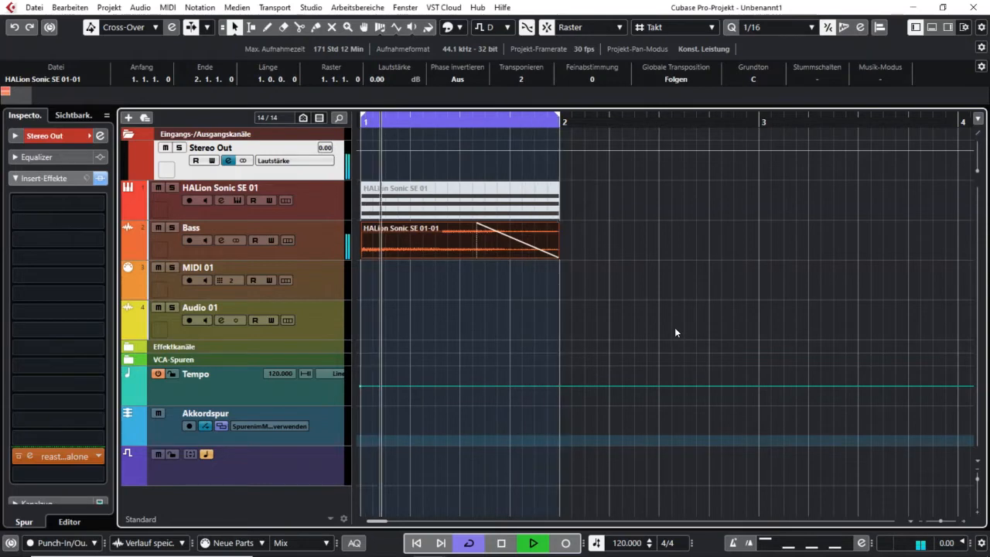
key(space)
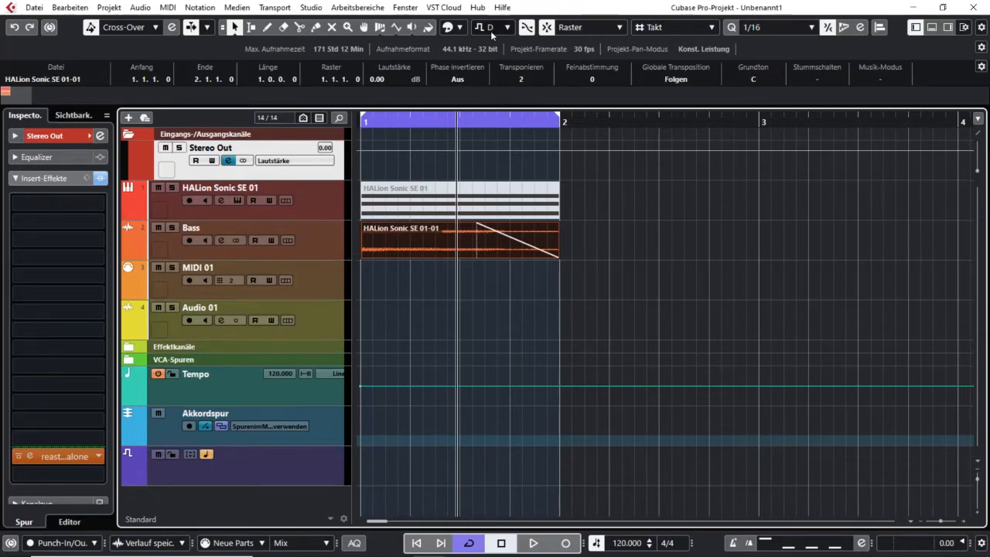
Step: During playback, switch the project root key to E and back to C, and stop the transport
key(space)
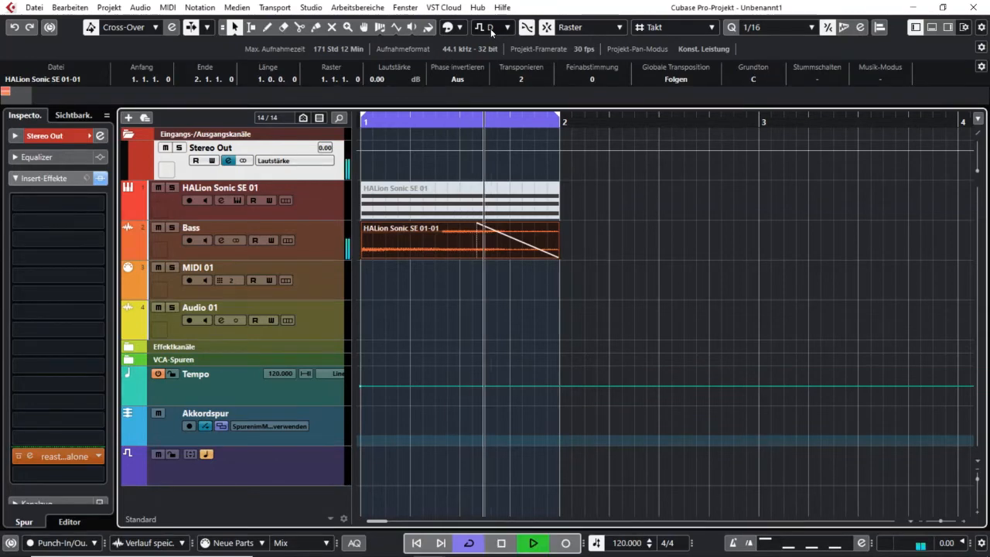
click(496, 29)
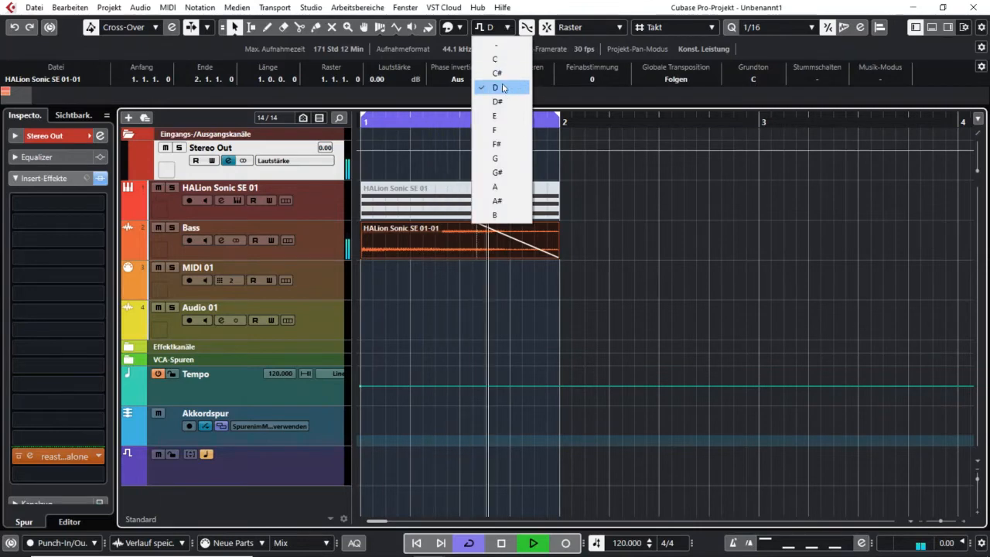
click(496, 115)
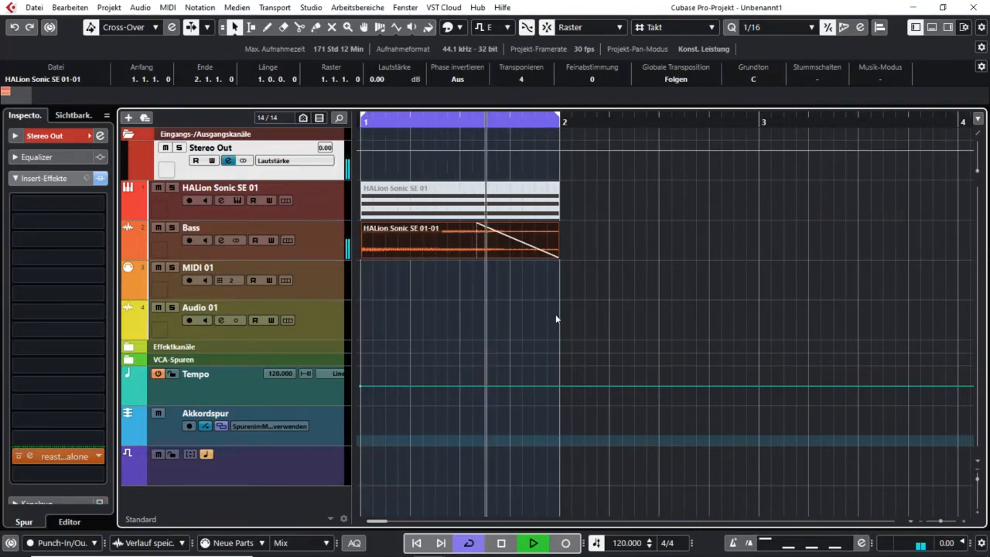
click(507, 27)
click(495, 58)
key(space)
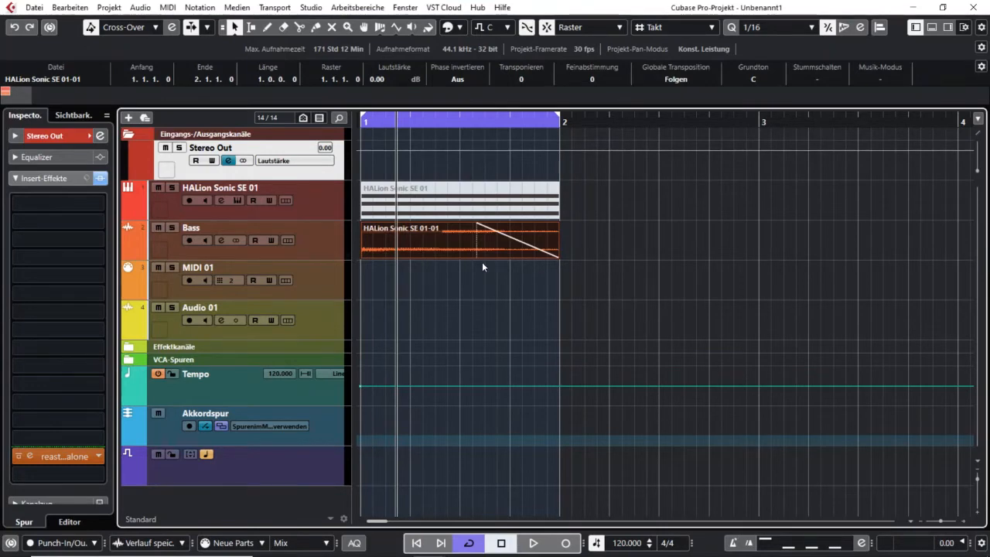
Step: Duplicate the Bass audio event so that copies fill bars 2 and 3
drag(551, 241, 611, 267)
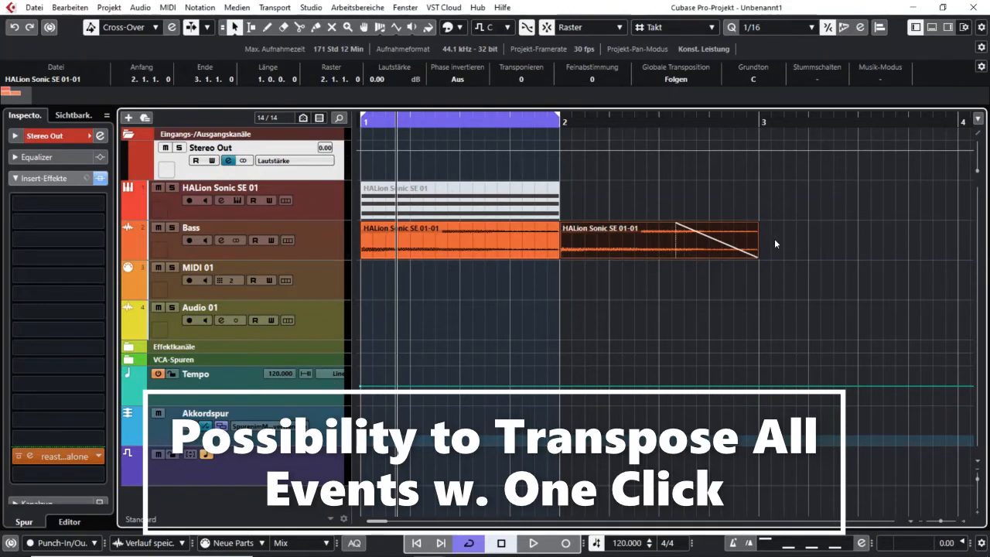
key(ctrl+d)
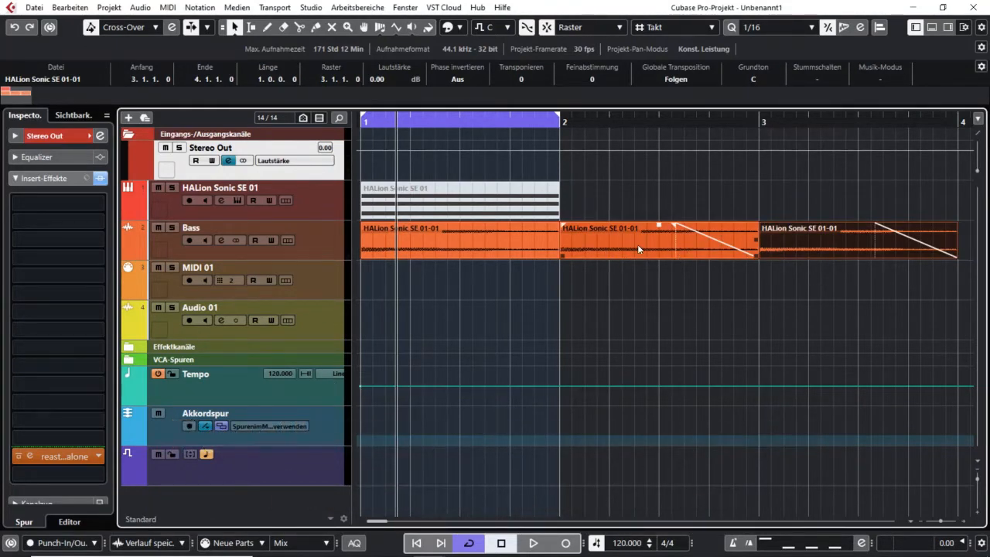
Step: Move the two Bass event copies to bar 1 on Audio 01 and a new audio track, placing the new track above Audio 01
drag(640, 240, 440, 321)
drag(817, 239, 457, 500)
drag(318, 501, 318, 310)
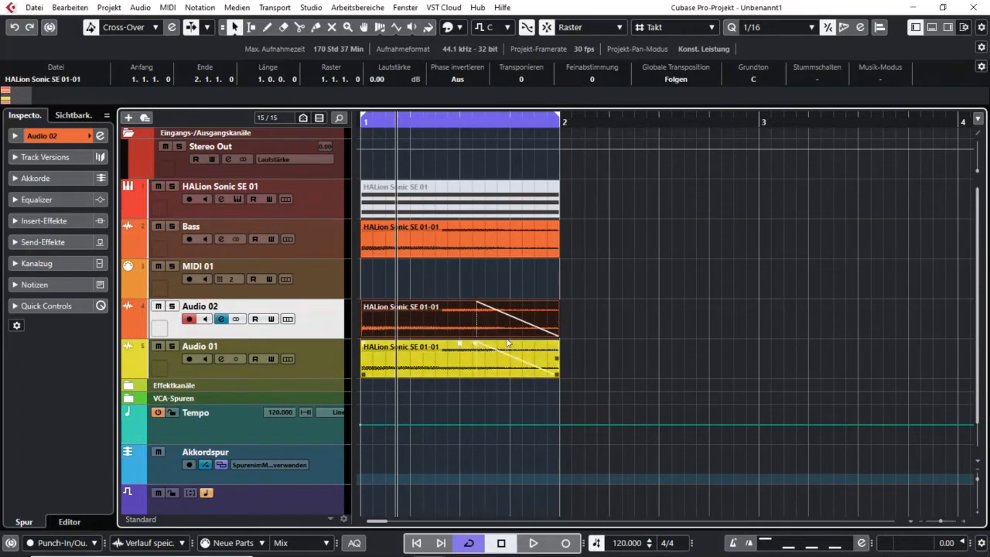
Step: Set the project root key to D and inspect the transposition values of the Bass, Audio 02 and Audio 01 events
click(508, 28)
click(495, 88)
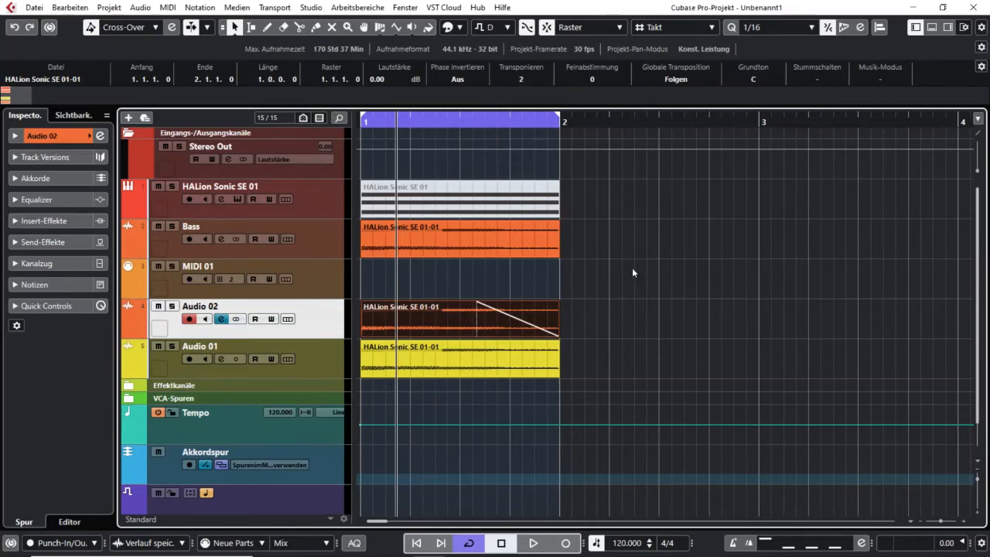
click(473, 250)
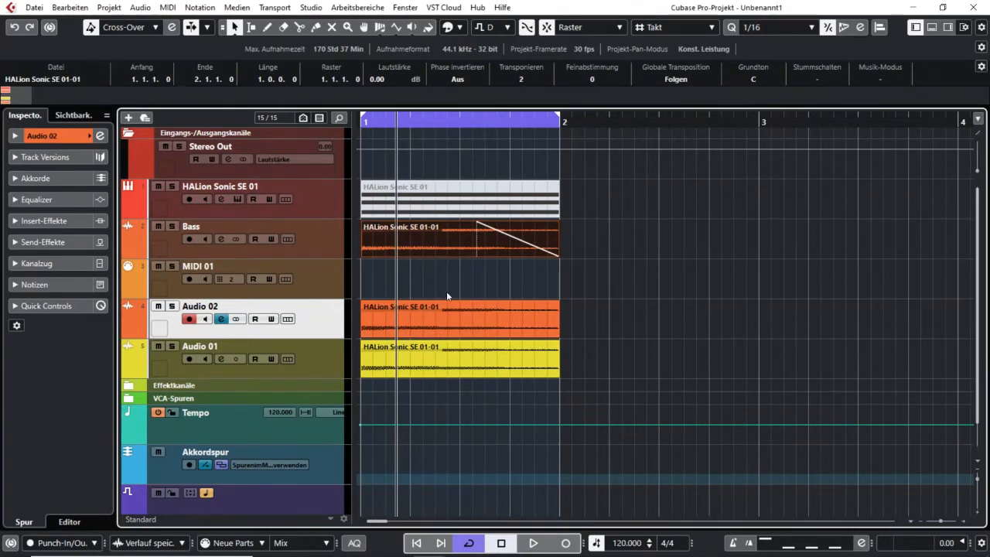
click(455, 322)
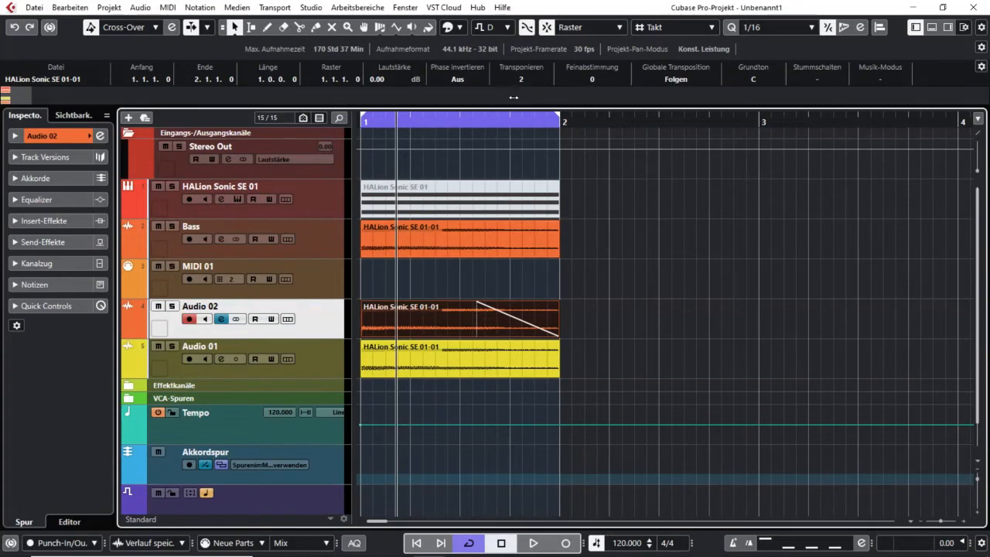
click(475, 352)
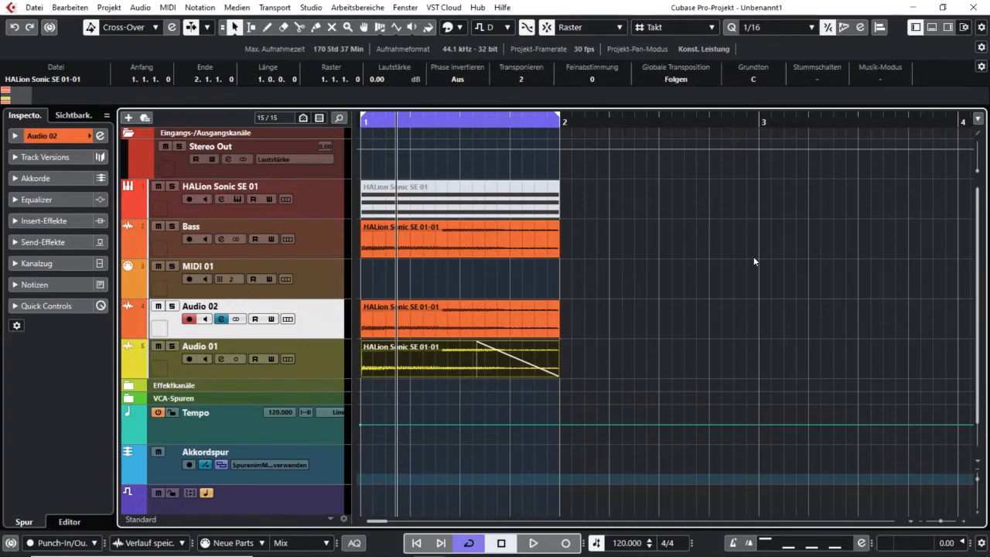
Step: Change the project root key to C# and back to C
click(509, 32)
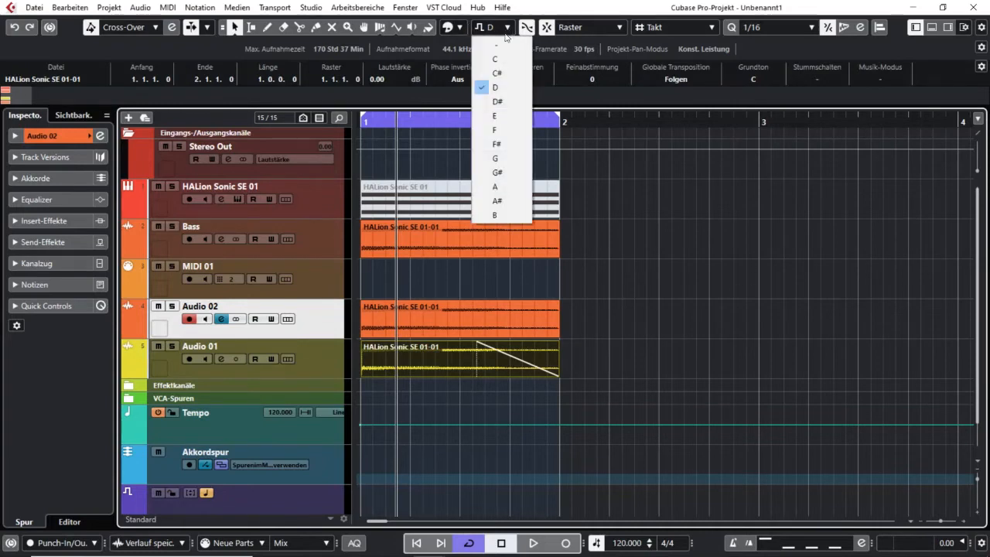
click(499, 73)
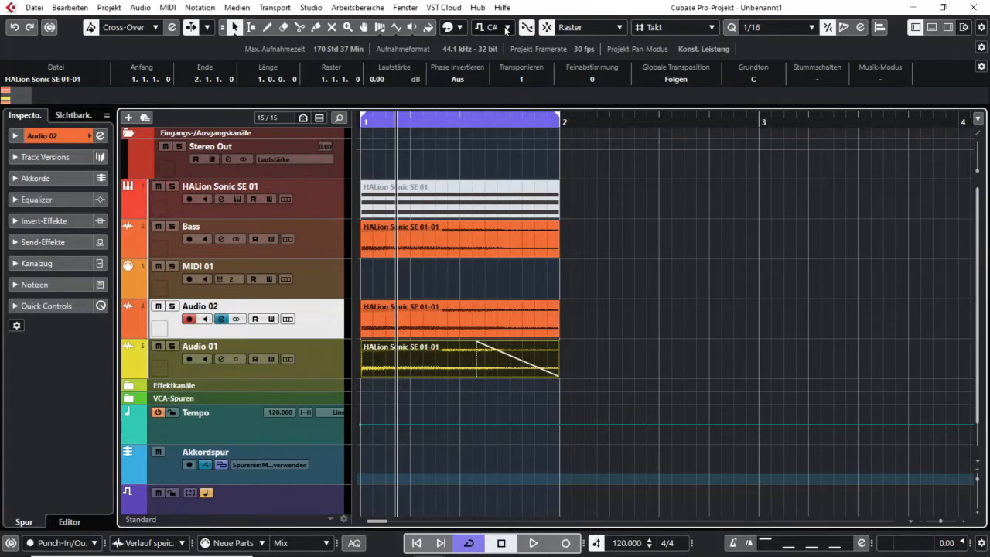
click(506, 29)
click(500, 60)
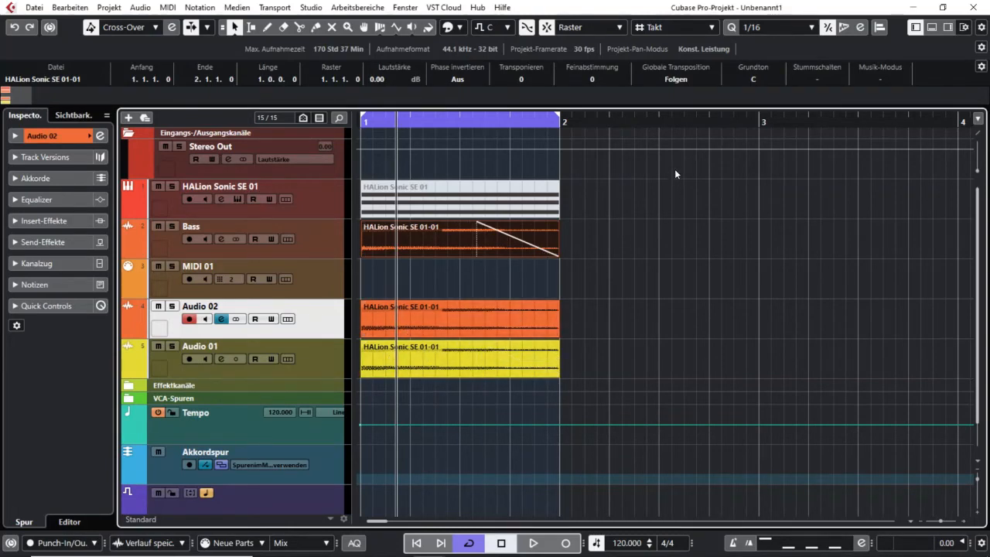
Step: Set the Bass event's global transposition to Unabhängig (Independent) and check the setting on the Audio 02 and Audio 01 copies
click(675, 80)
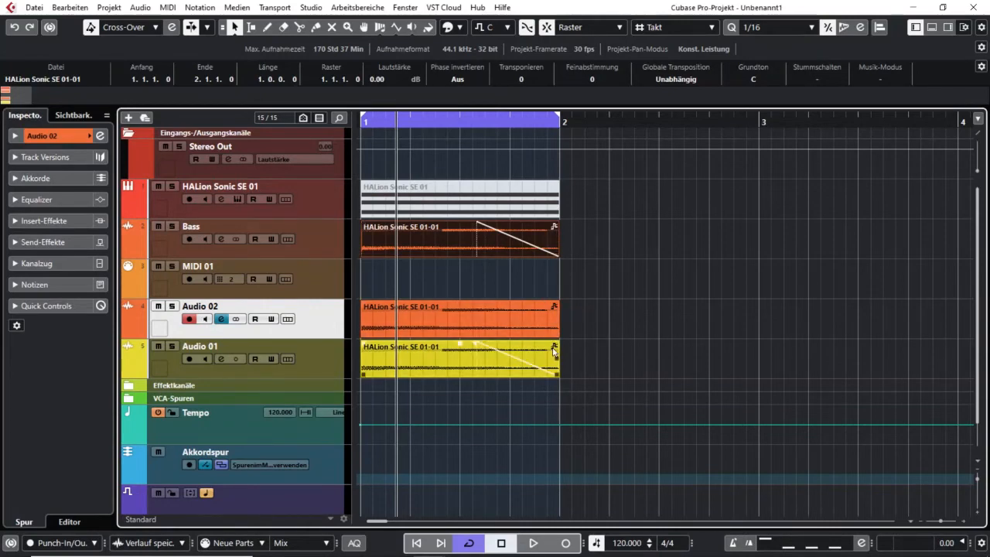
click(505, 327)
click(497, 355)
click(440, 324)
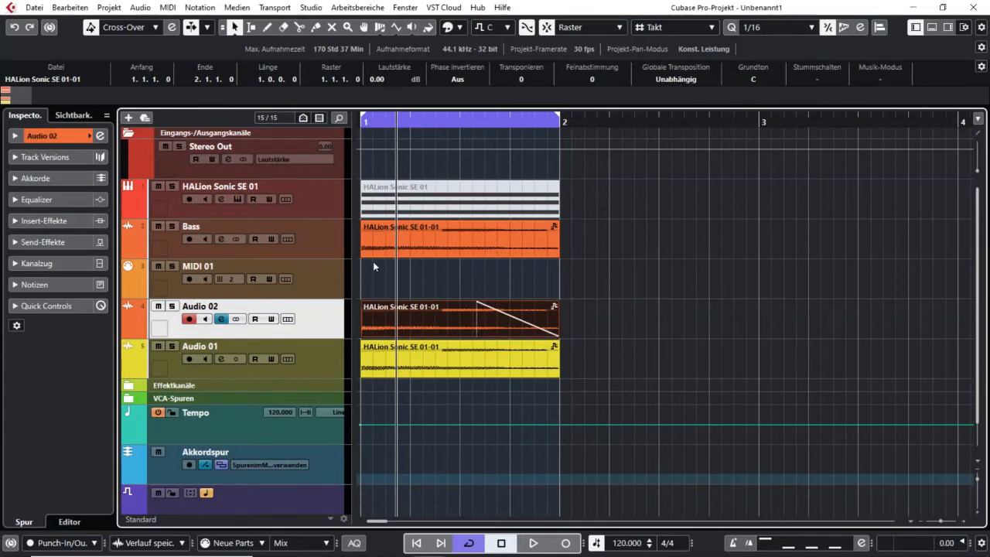
click(457, 369)
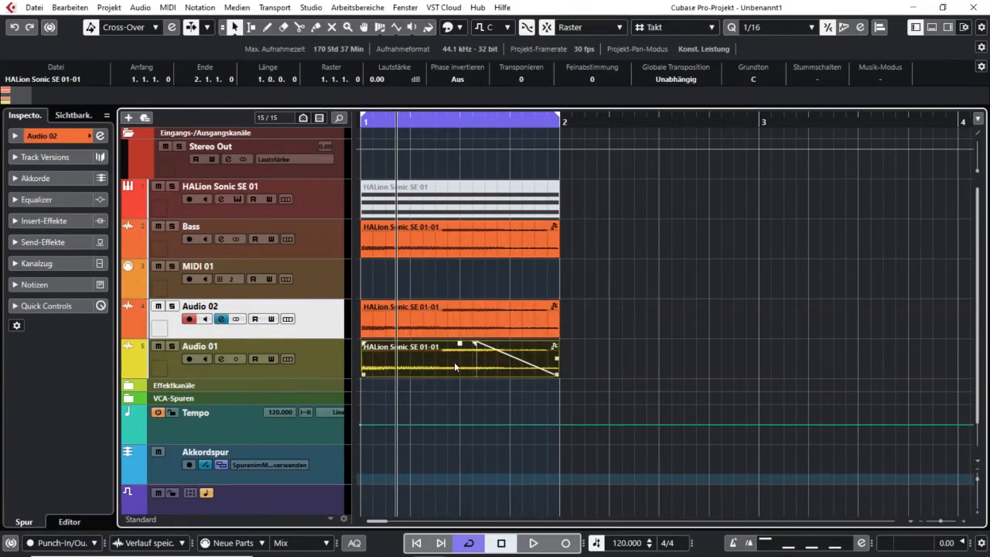
scroll(692, 80, up, 1)
drag(477, 342, 523, 246)
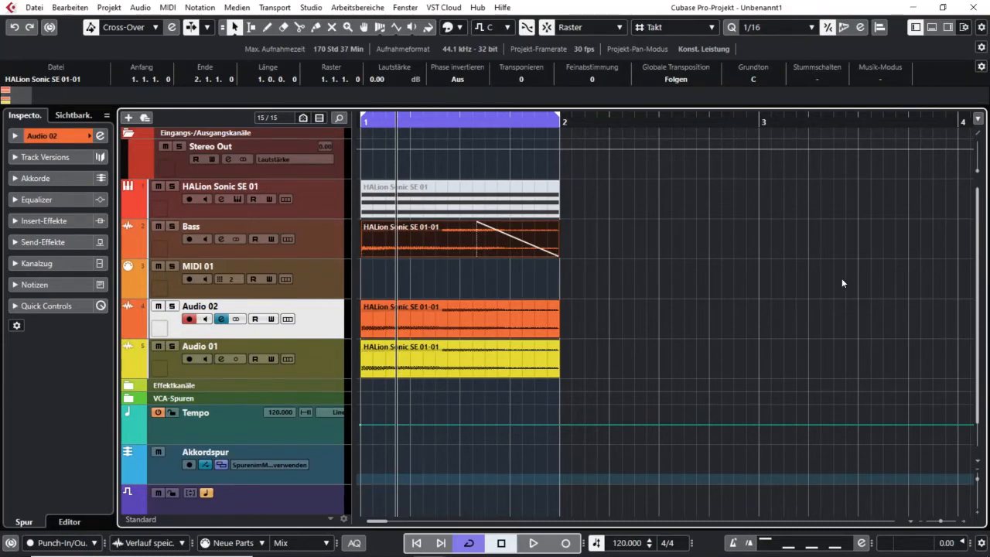
Step: Move the event copy on the Audio 02 track to bar 8
drag(574, 370, 529, 333)
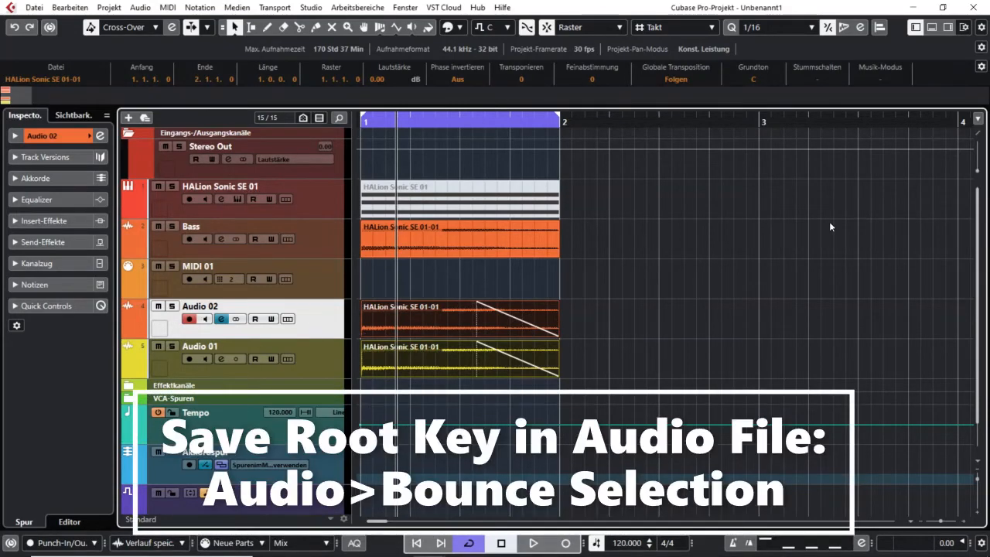
key(g)
key(g)
key(g)
drag(371, 328, 536, 324)
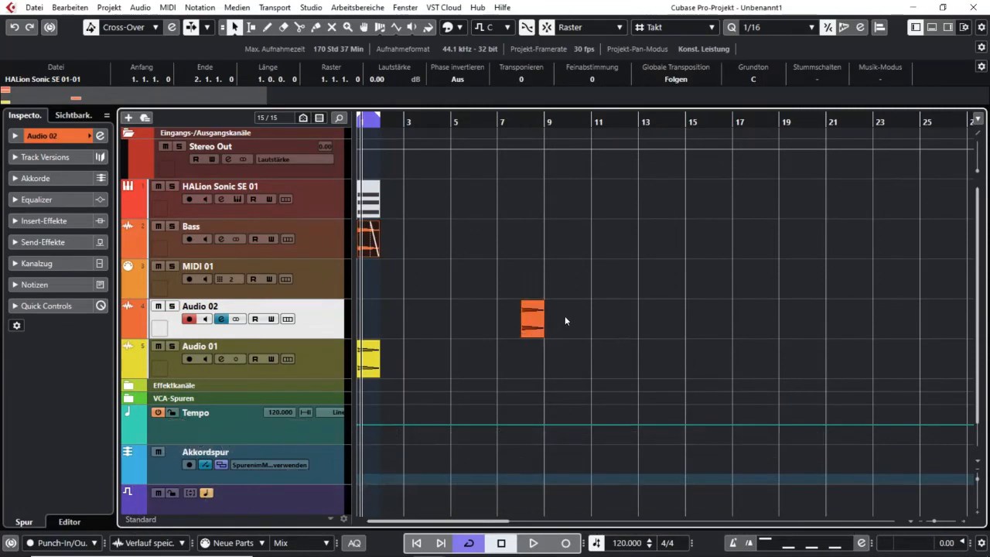
Step: Set the Bass event's global transposition to Unabhängig and delete the copies on the Audio 02 and Audio 01 tracks
drag(266, 97, 20, 98)
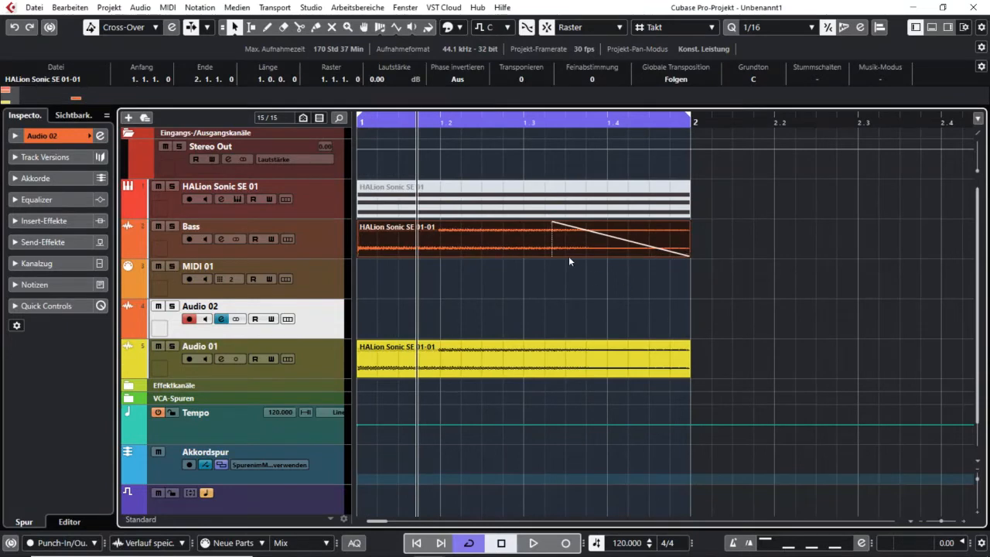
click(679, 80)
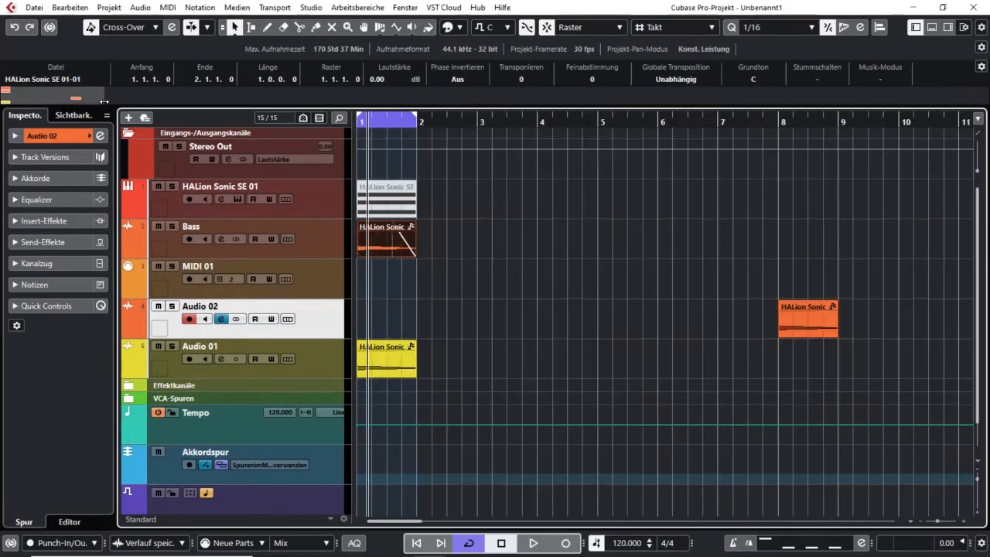
click(808, 319)
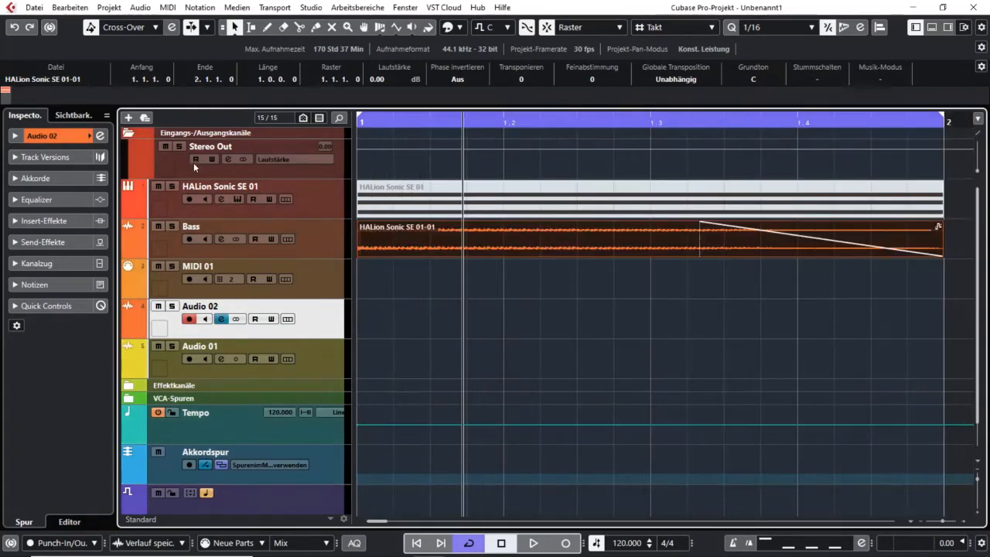
Step: Collapse the Eingangs-/Ausgangskanäle (input/output channels) folder in the track list
scroll(603, 336, down, 1)
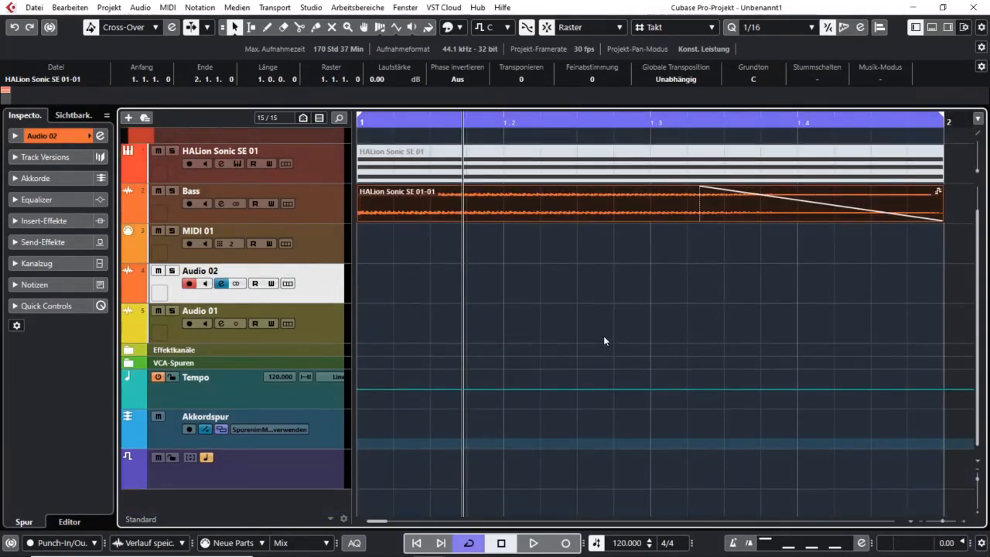
scroll(603, 336, up, 1)
click(128, 135)
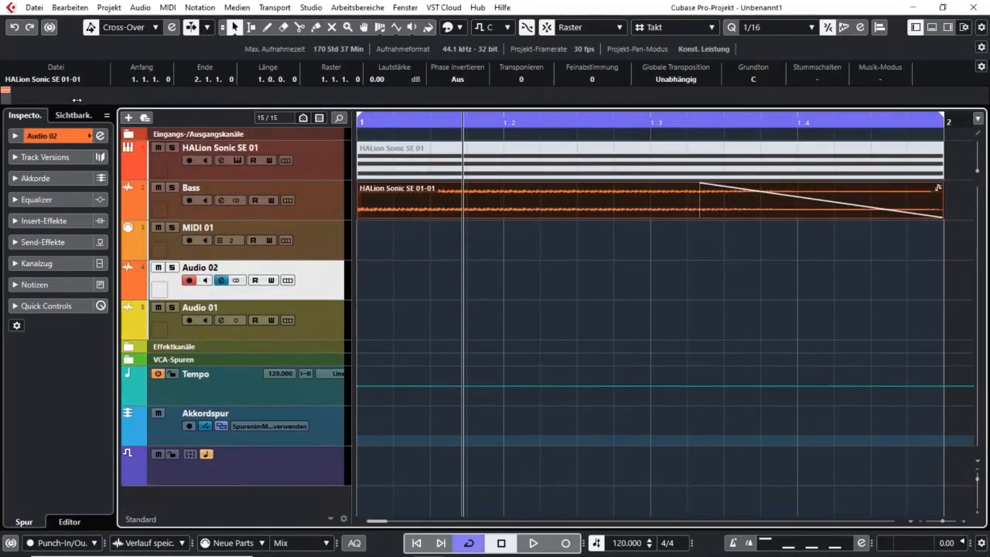
Step: Select the transposition track and repeat the Bass event to fill bars 2 to 4
drag(52, 101, 45, 98)
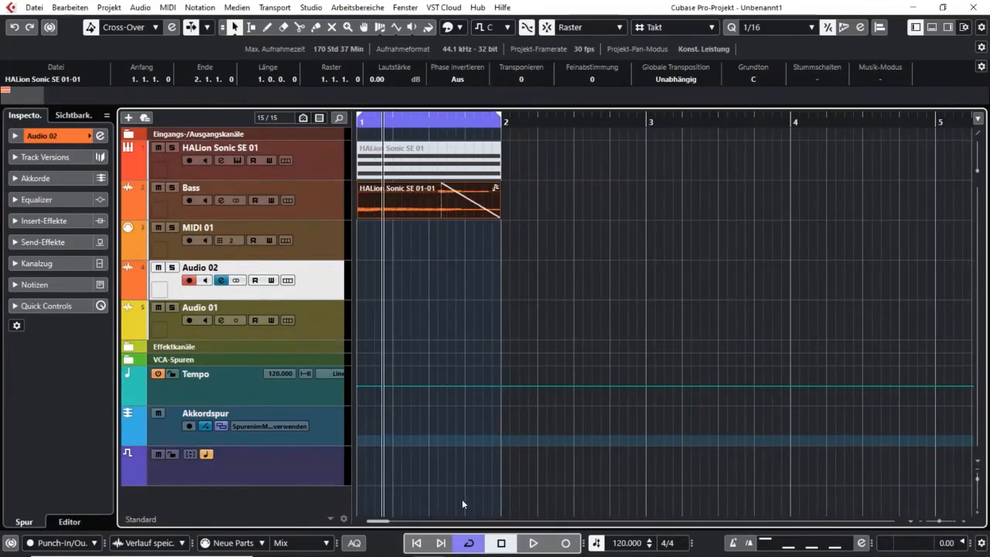
click(340, 475)
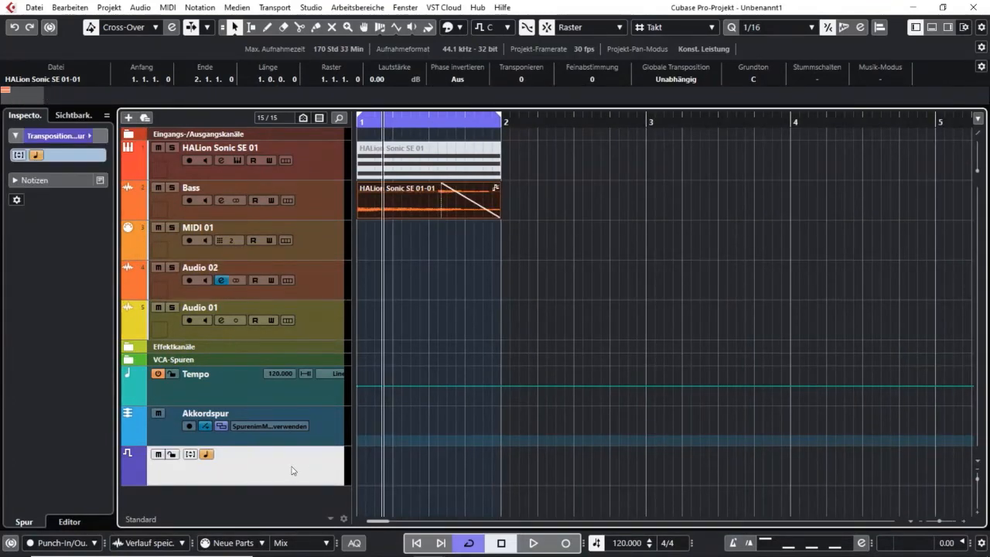
drag(499, 205, 898, 211)
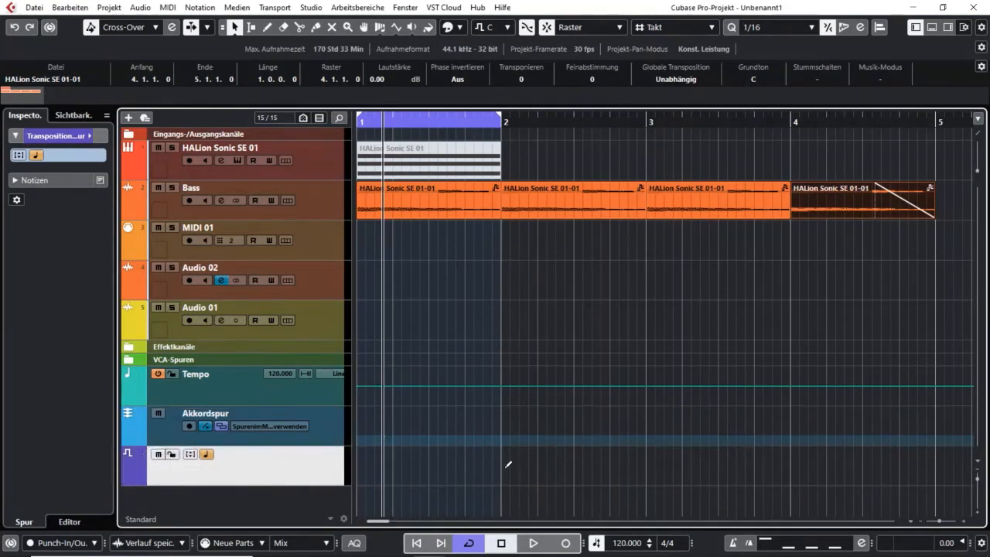
Step: Draw transposition events at bars 2, 3 and 4 on the transposition track
click(507, 465)
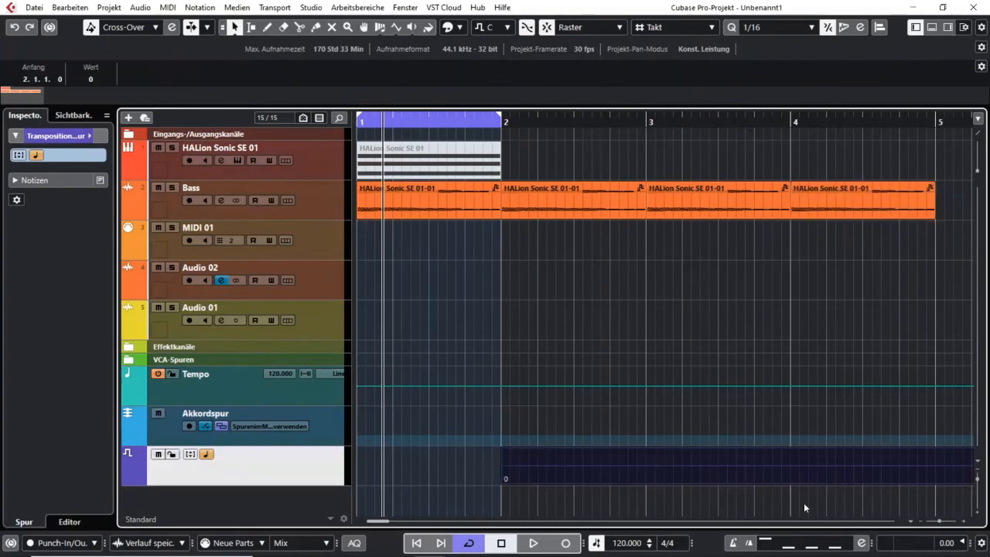
click(649, 464)
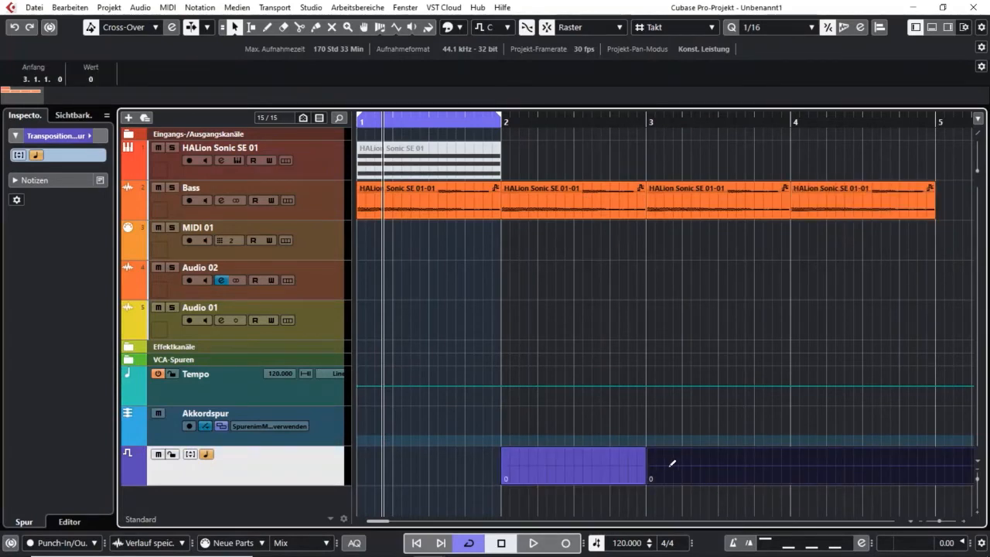
click(798, 465)
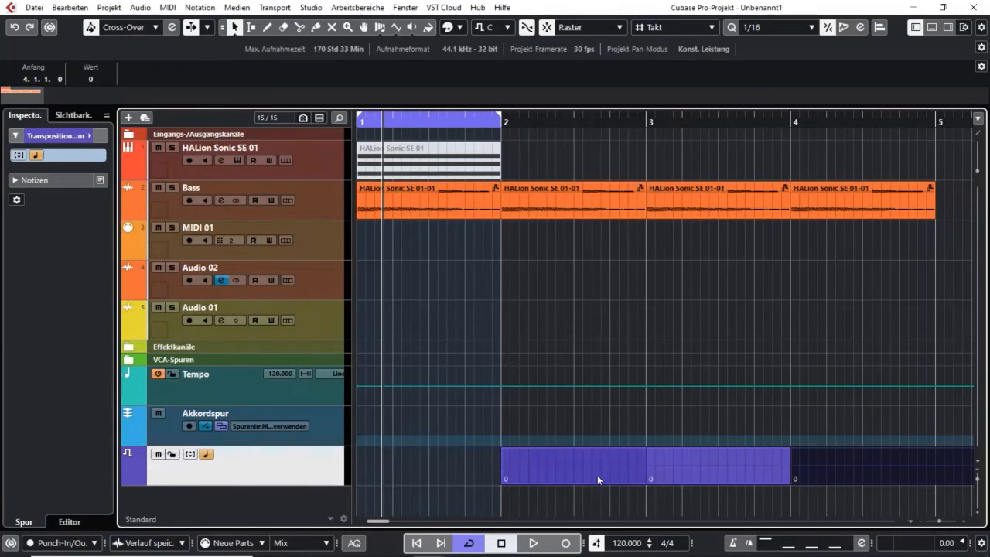
Step: Set the transposition events at bars 2, 3 and 4 to 1, 2 and 3 semitones respectively
double_click(505, 480)
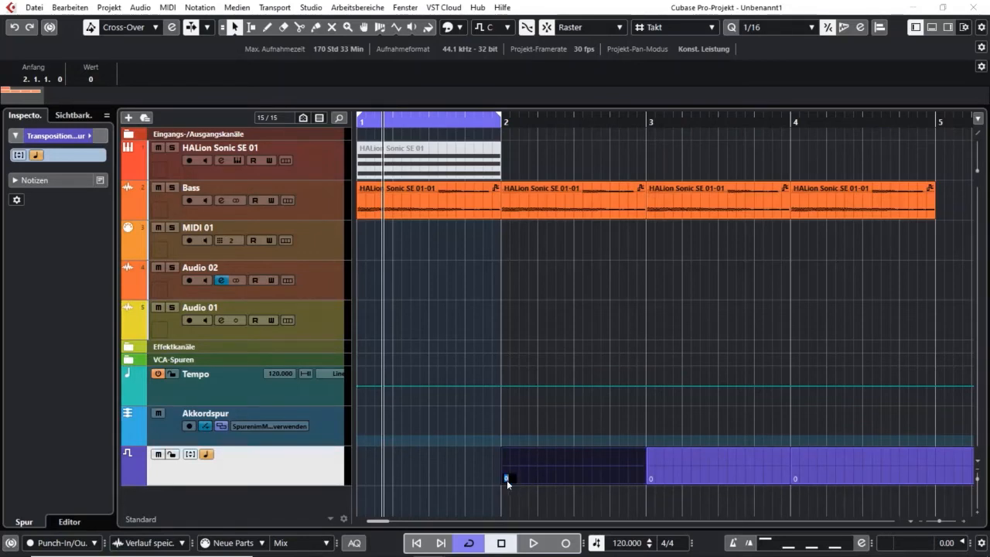
text(1)
key(Return)
double_click(653, 478)
text(2)
key(Return)
double_click(794, 480)
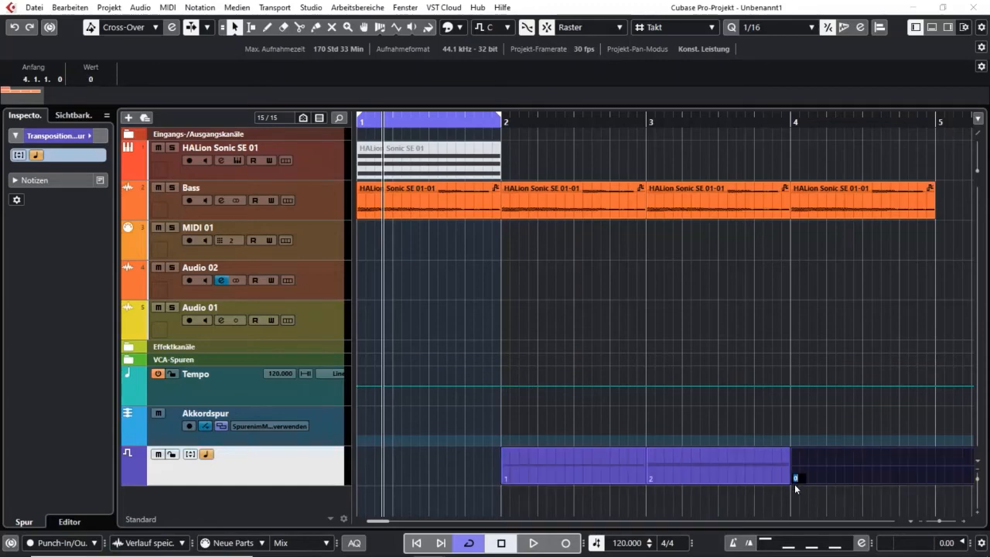
text(3)
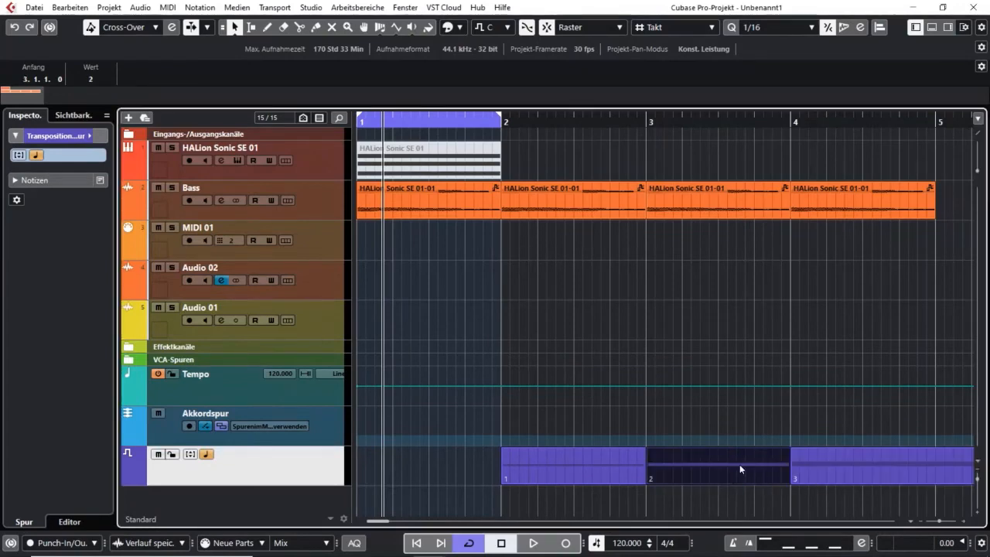
click(857, 460)
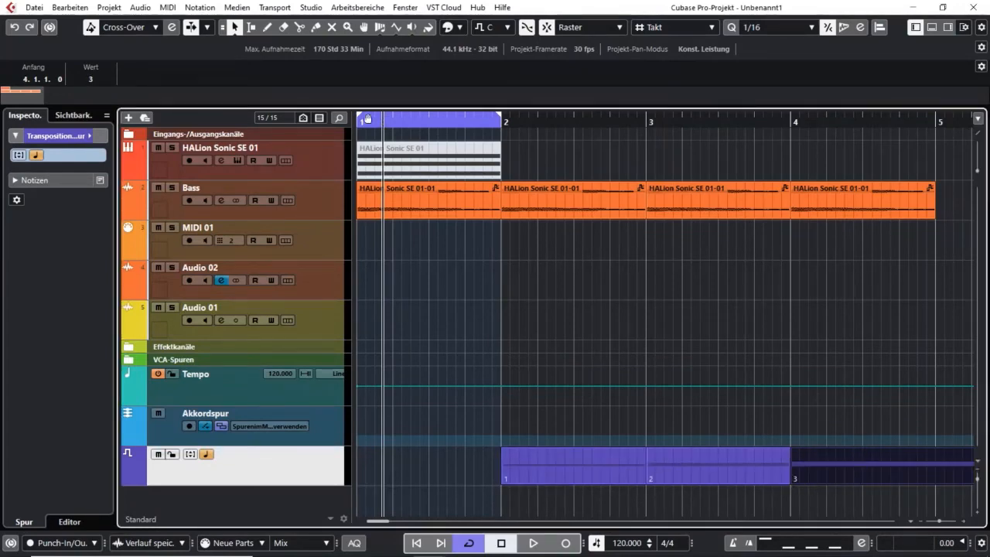
Step: Add a transposition event at bar 13 and set its value to -4
drag(96, 97, 45, 122)
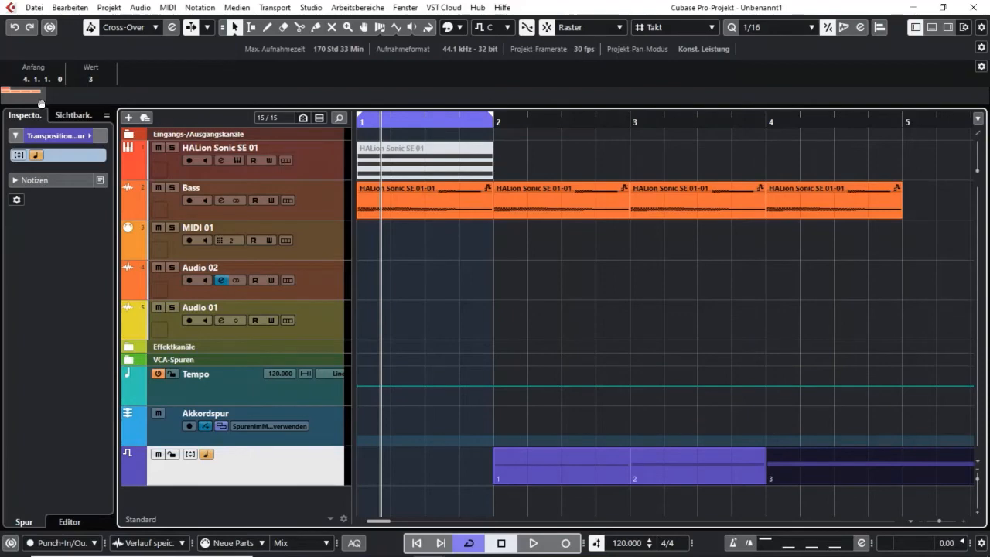
drag(48, 100, 359, 110)
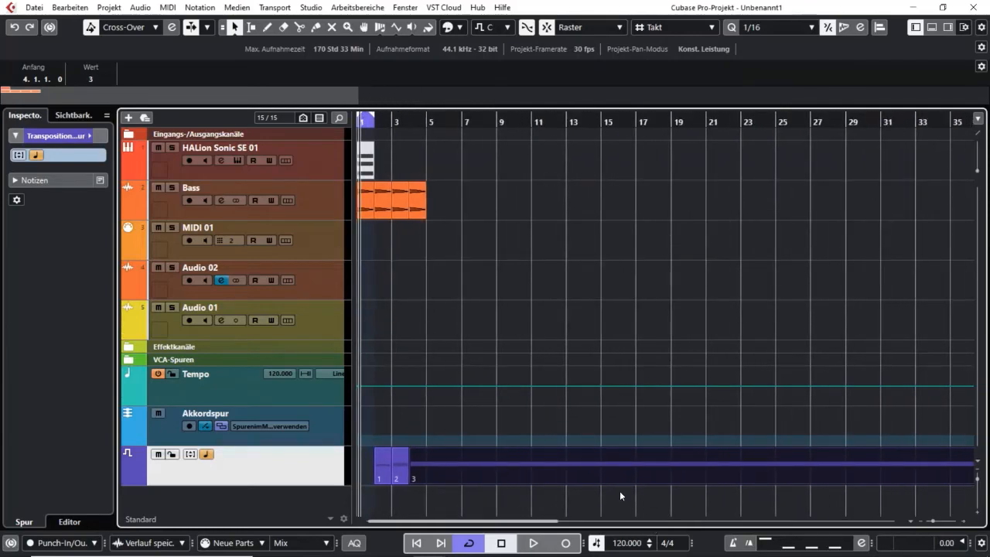
click(570, 479)
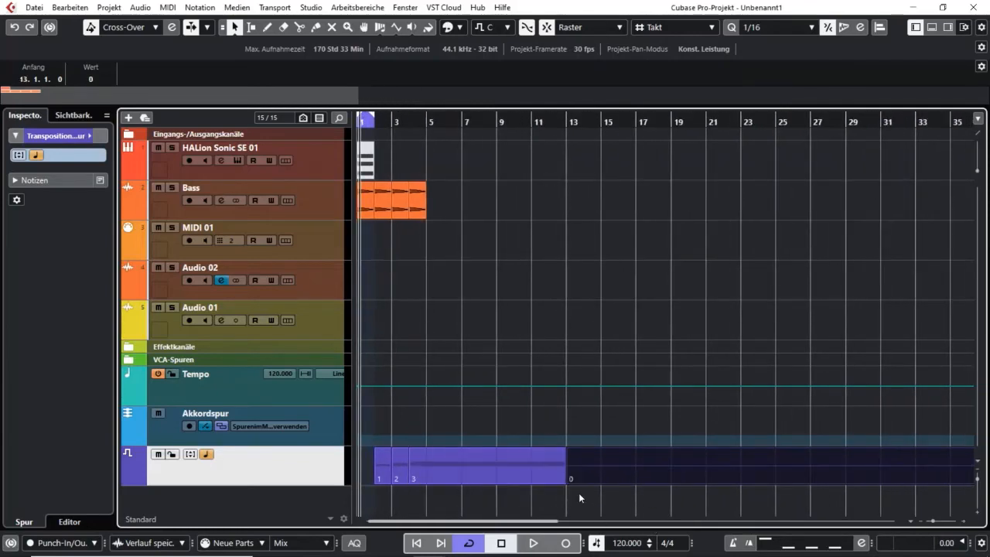
click(572, 480)
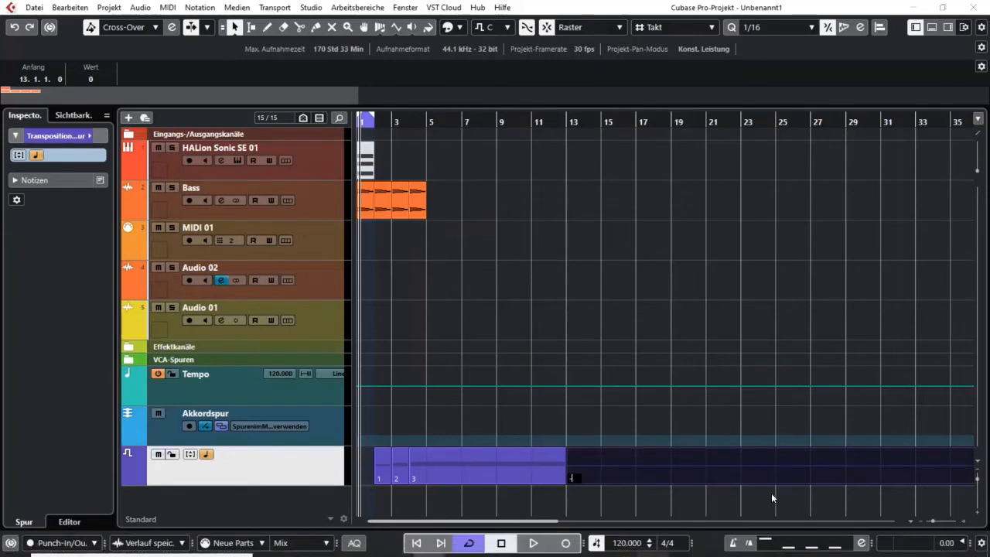
text(-4)
key(Return)
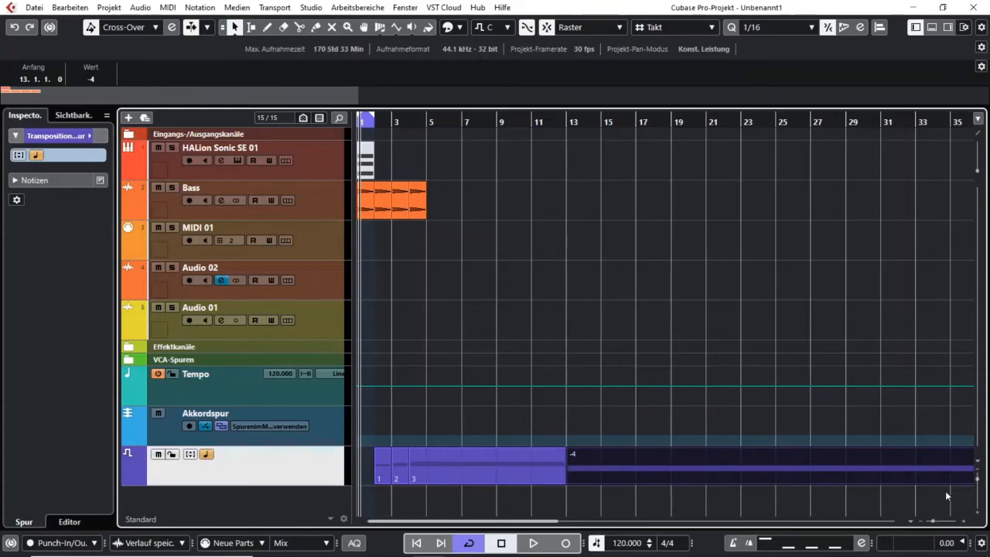
key(z)
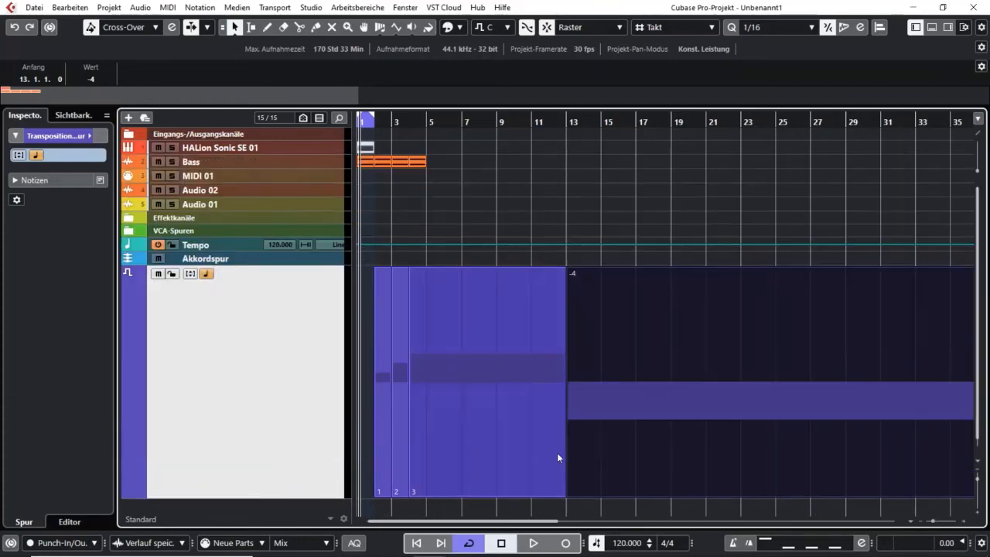
Step: Check the values of the transposition events at bars 4, 13 and 3 in the info line and view the window layout options
drag(191, 98, 2, 122)
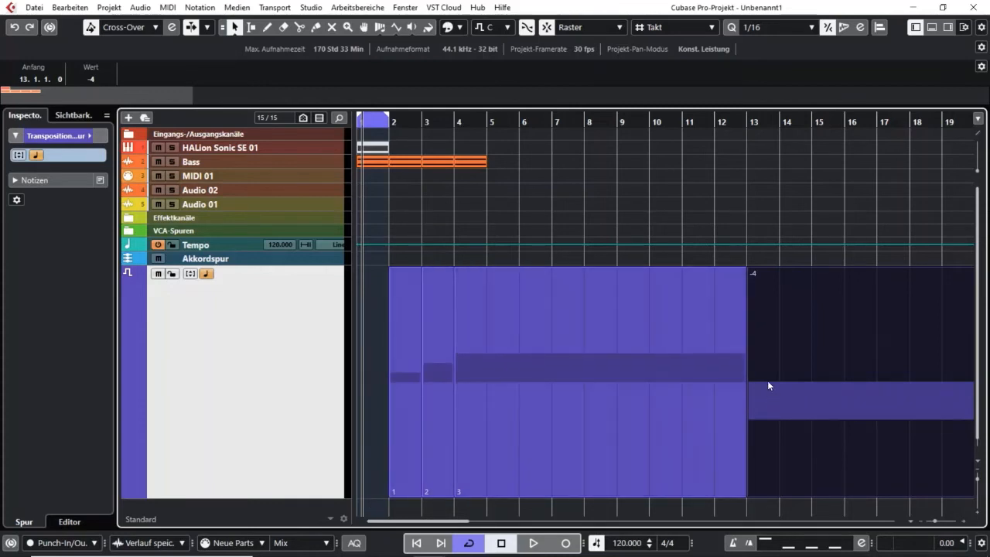
click(678, 445)
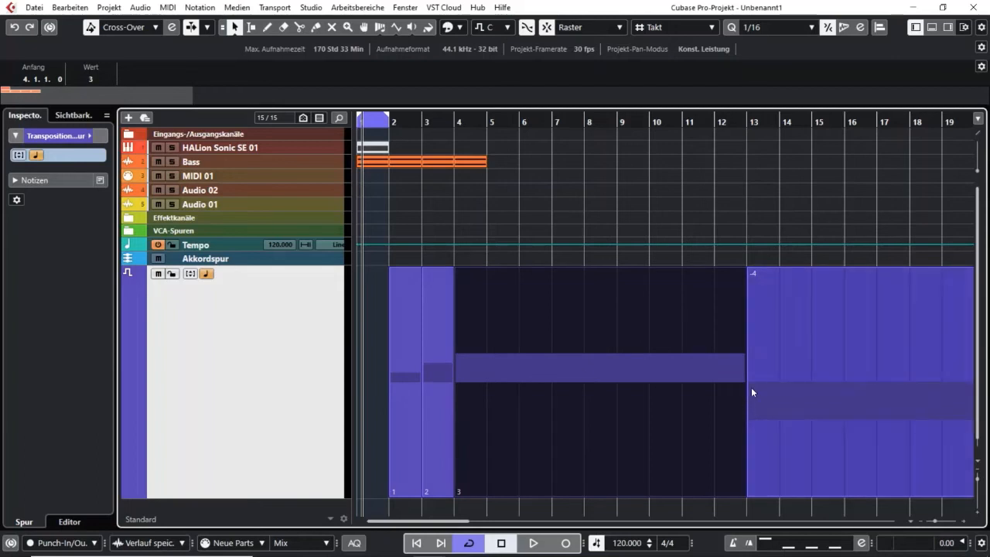
click(964, 28)
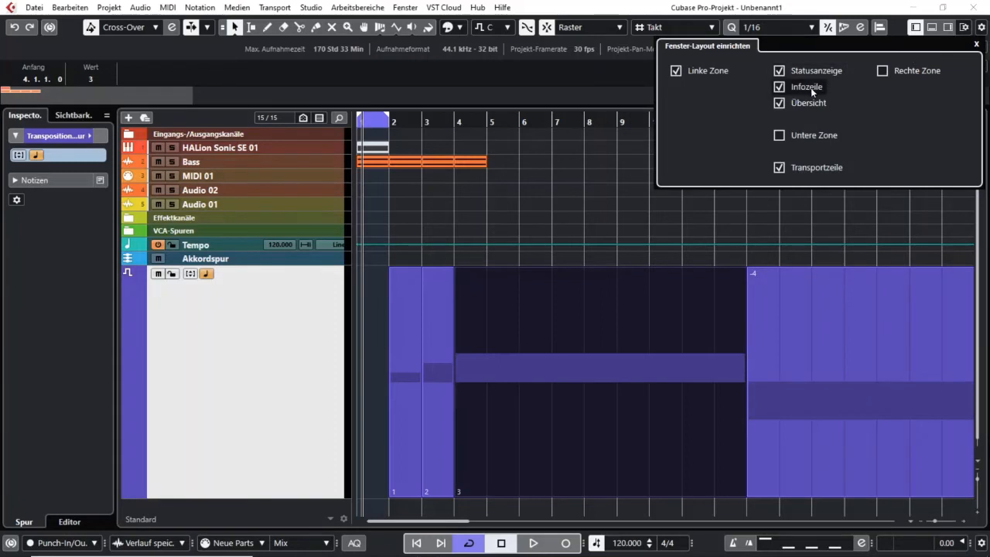
click(793, 357)
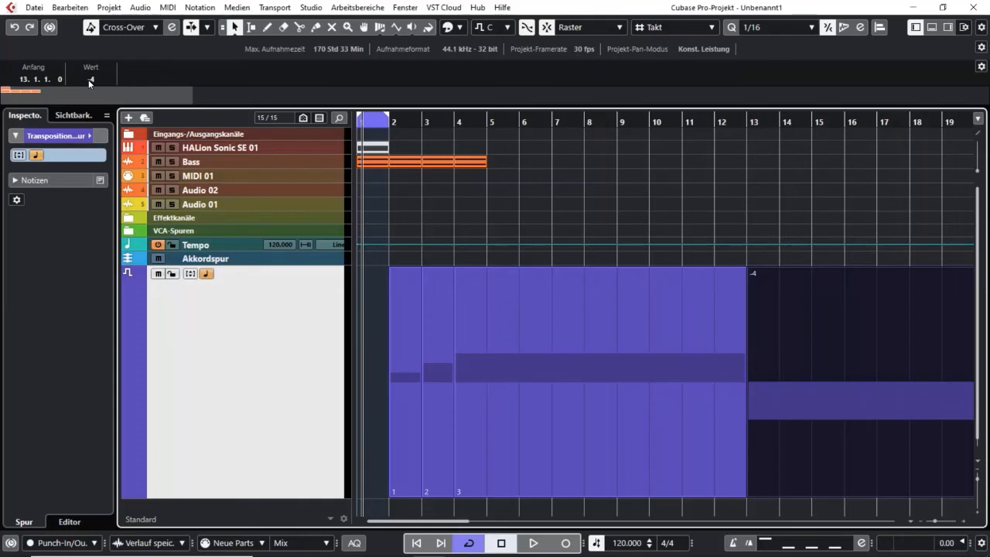
click(435, 400)
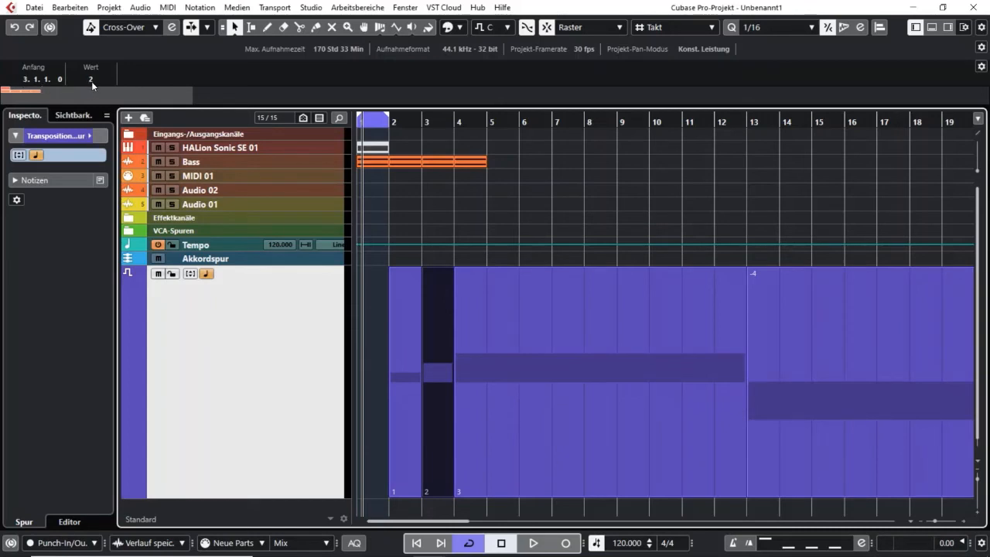
click(493, 187)
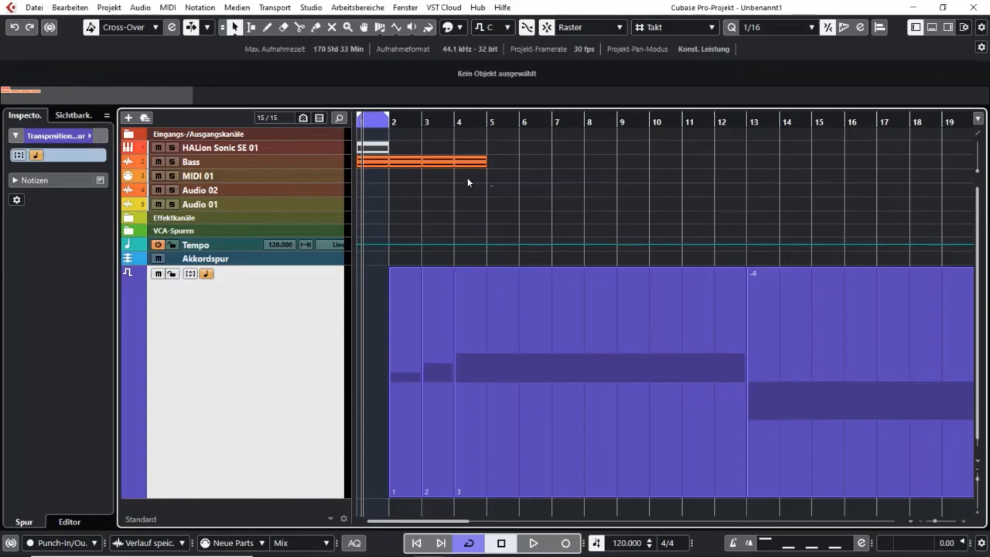
Step: Select the four Bass events, set the loop range to bars 1 to 4 and start playback
click(377, 163)
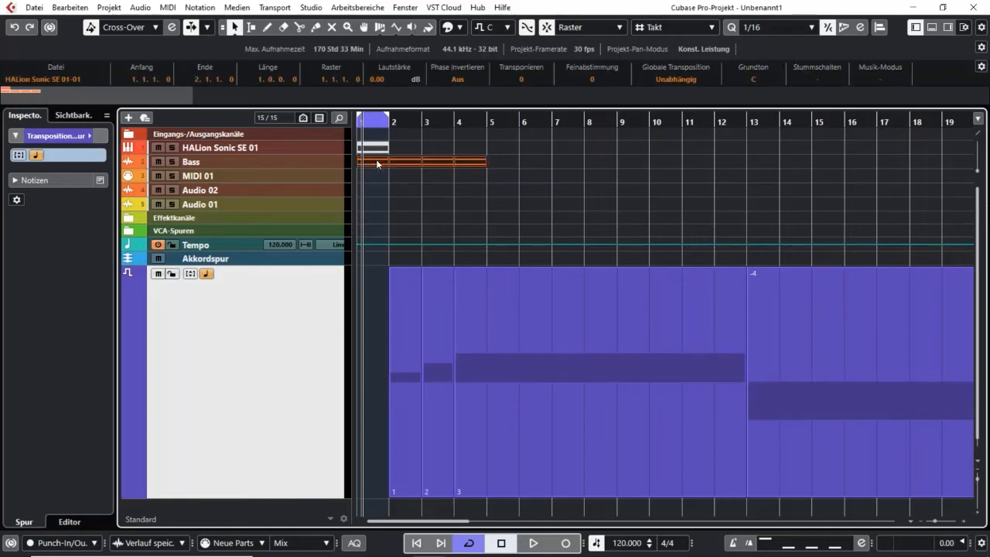
key(p)
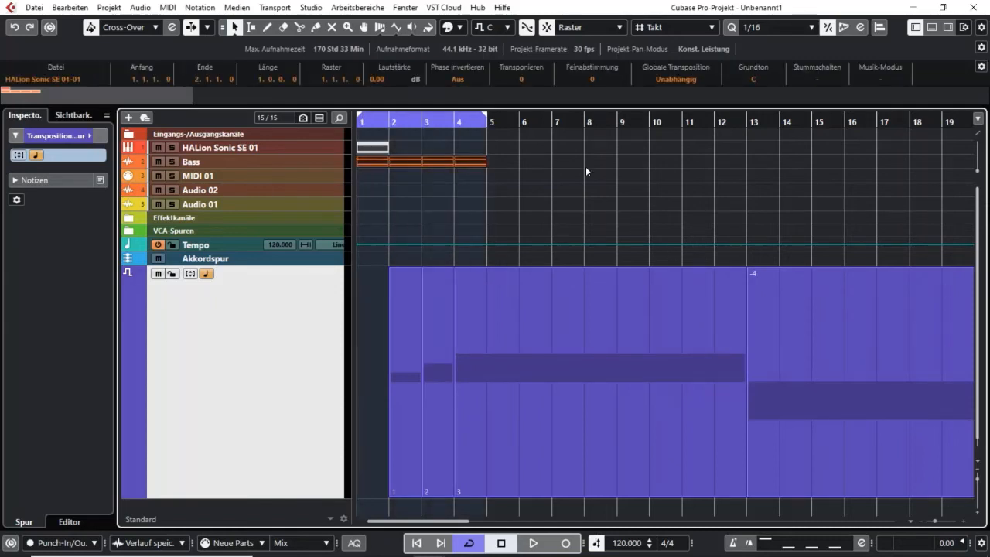
key(space)
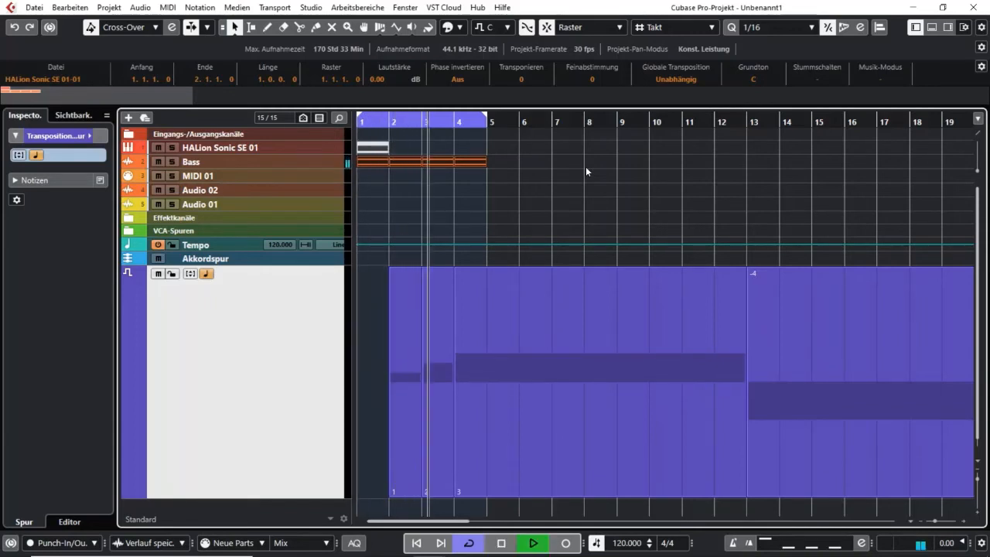
Step: Stop playback, set the Bass events' global transposition to Folgen and audition them from the project start
key(space)
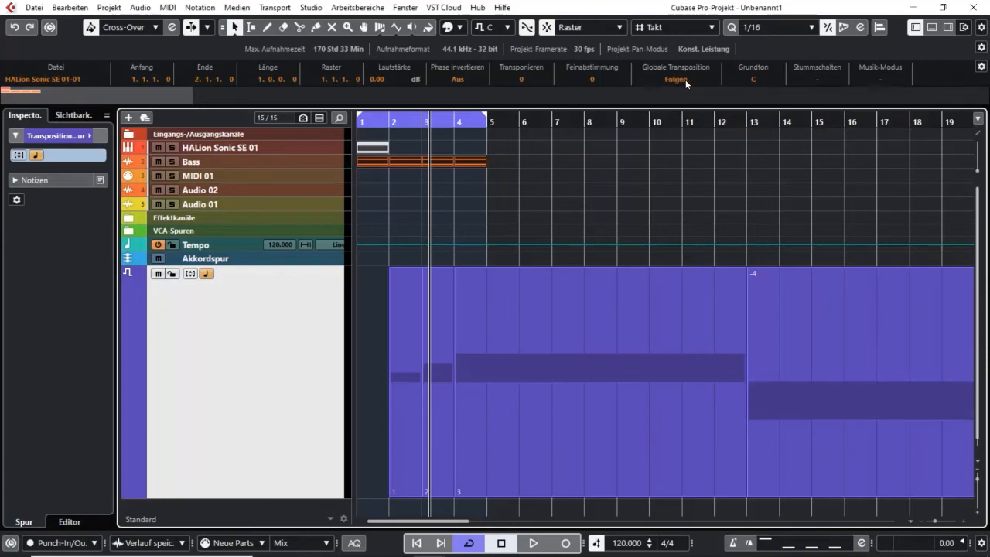
key(Home)
key(space)
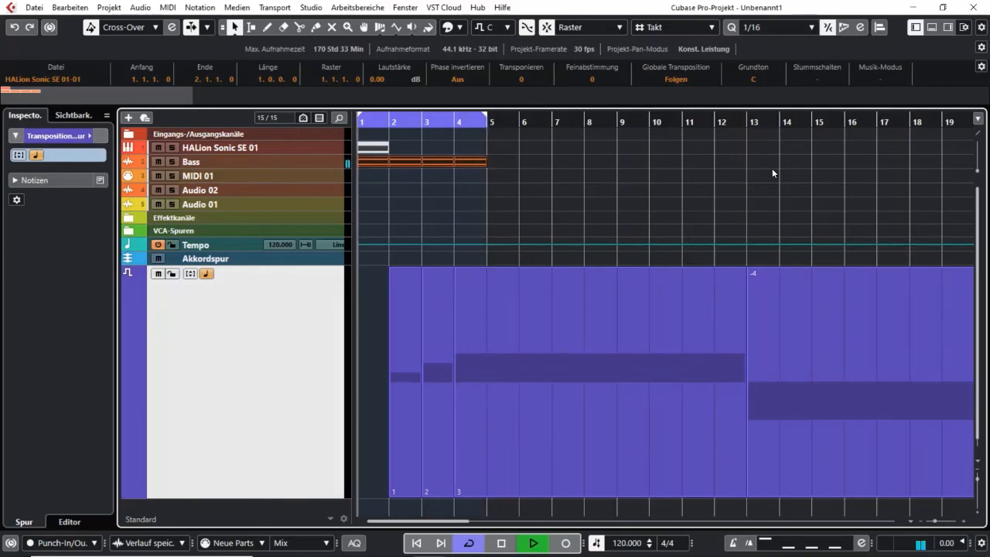
key(space)
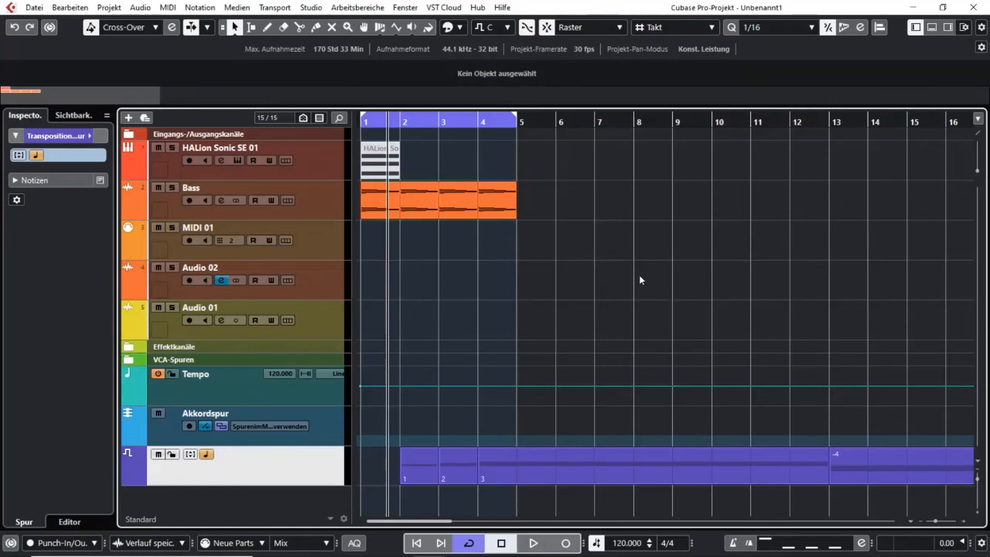
Step: Set the root key of the Bass event at bar 3 to D
click(500, 215)
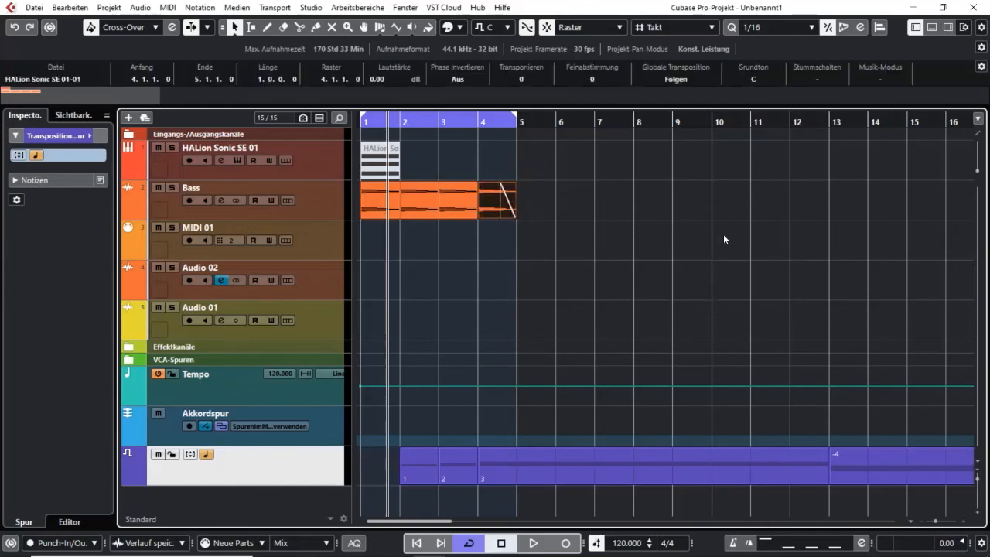
click(458, 203)
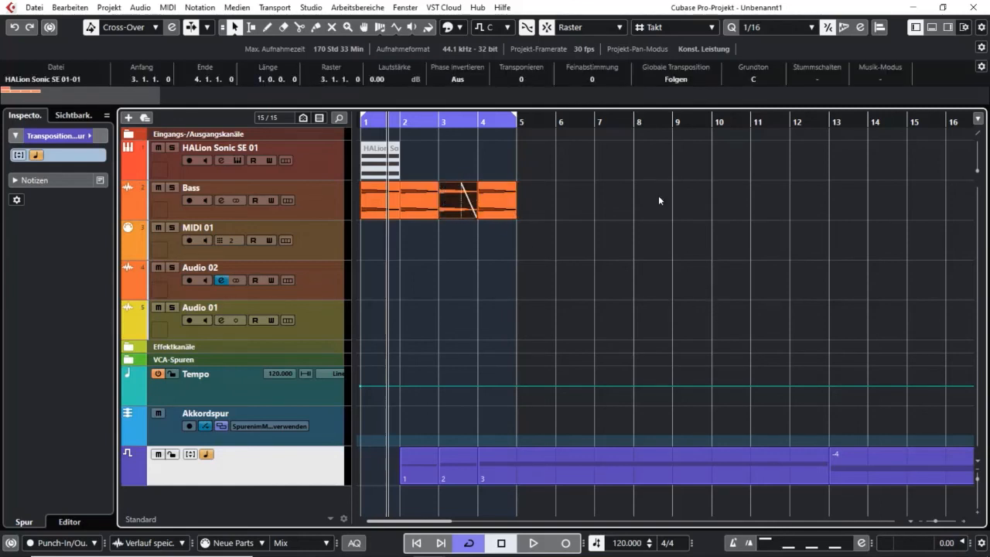
click(752, 79)
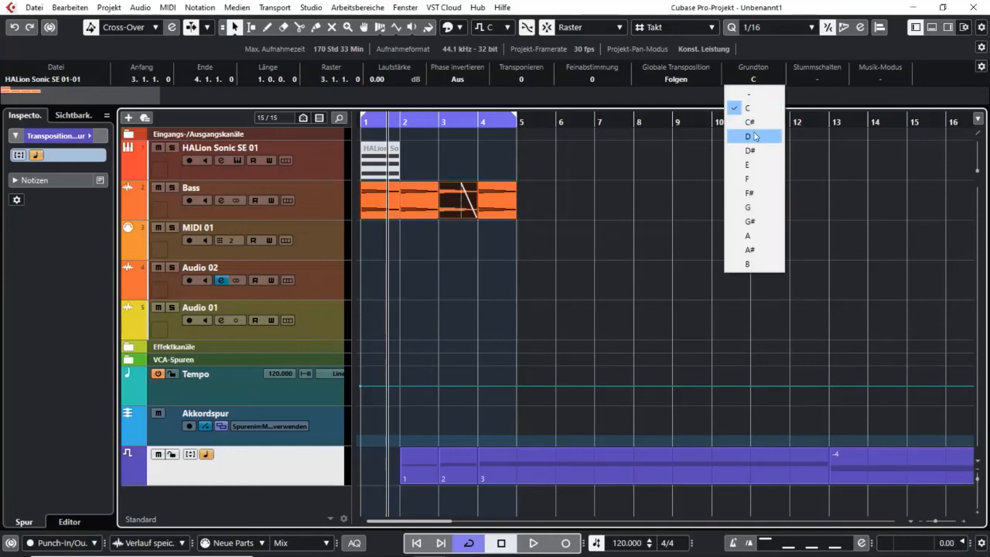
click(755, 136)
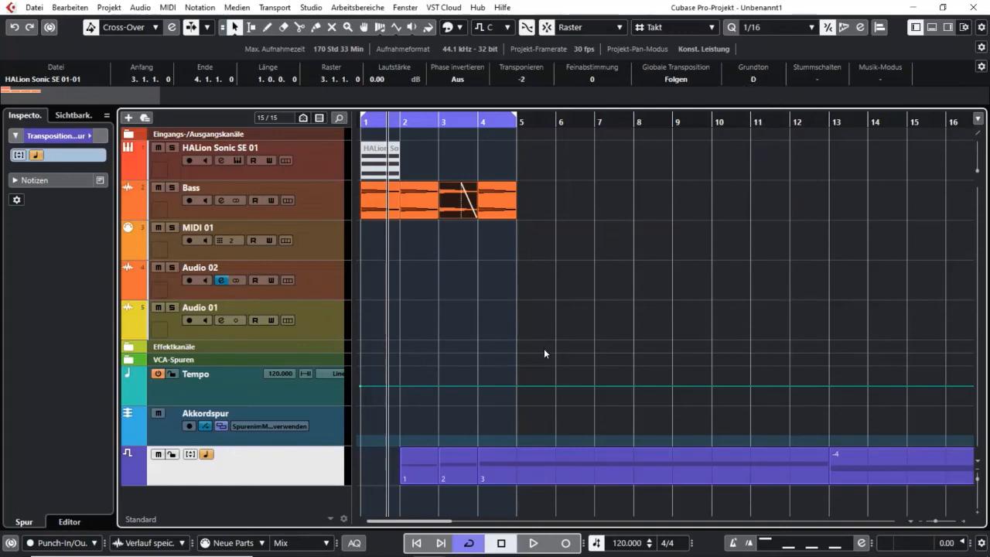
Step: Assign the project root key to all events without a root key from the transposition track, and clear the selection
right_click(298, 468)
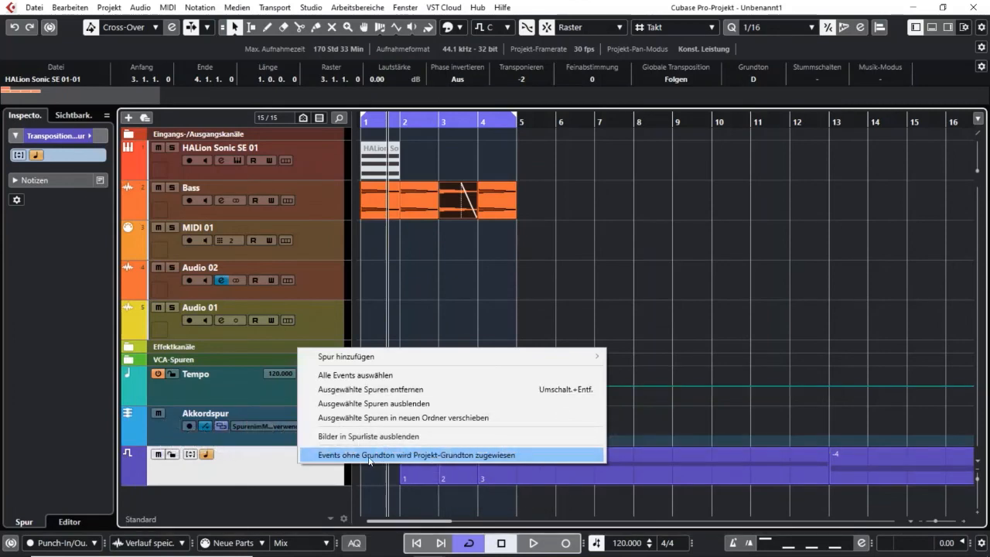
click(480, 456)
click(713, 310)
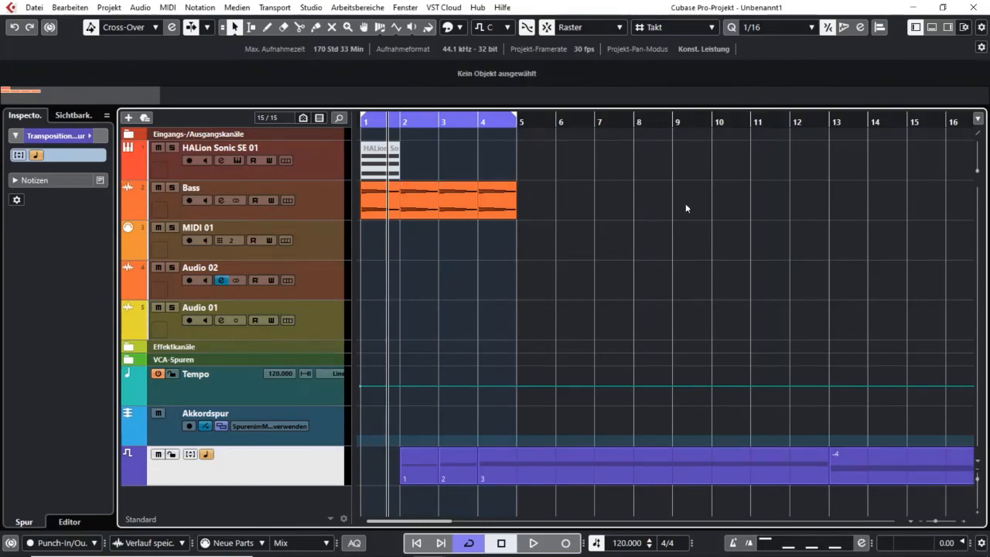
Step: Check the root key and transposition of each Bass event from bar 4 back to bar 1
click(501, 203)
click(457, 200)
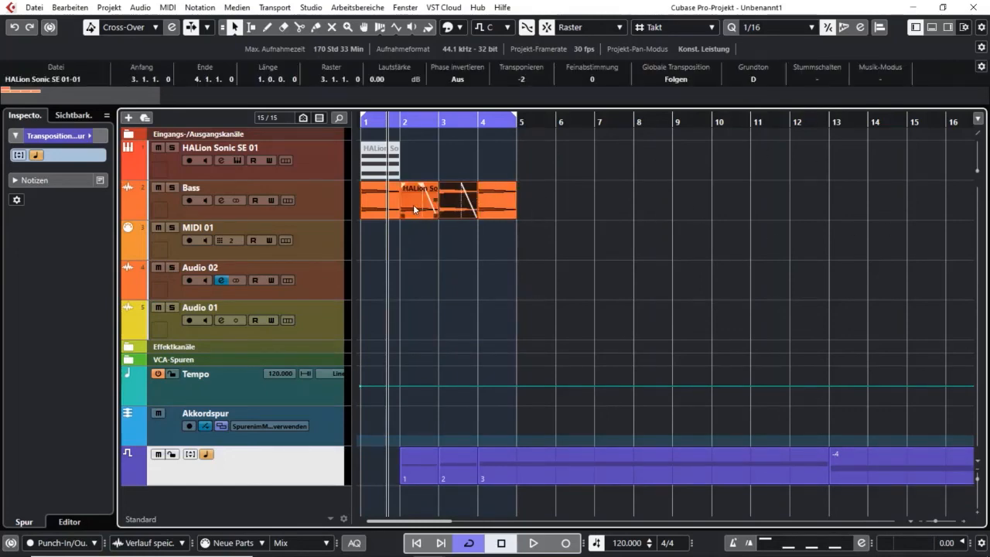
click(409, 204)
click(372, 208)
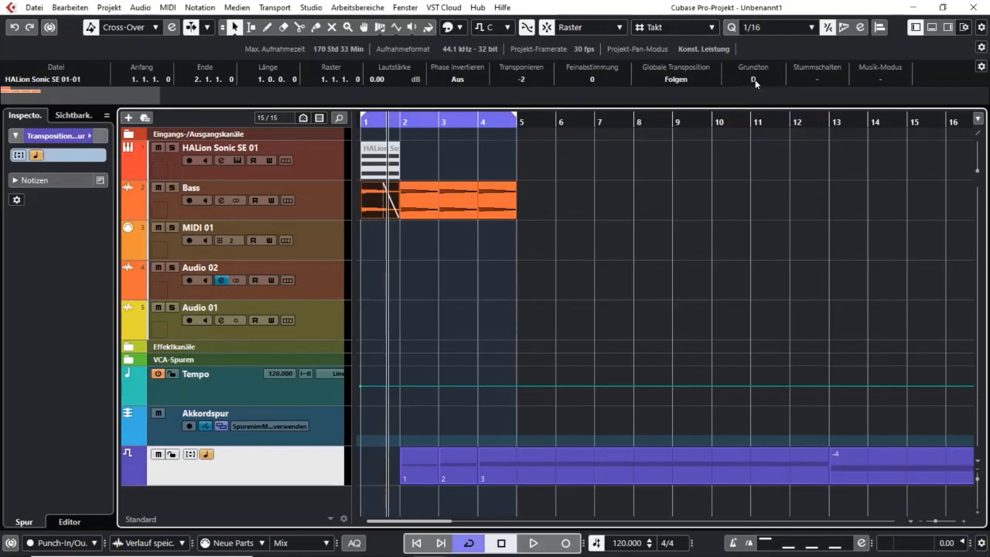
click(703, 248)
key(g)
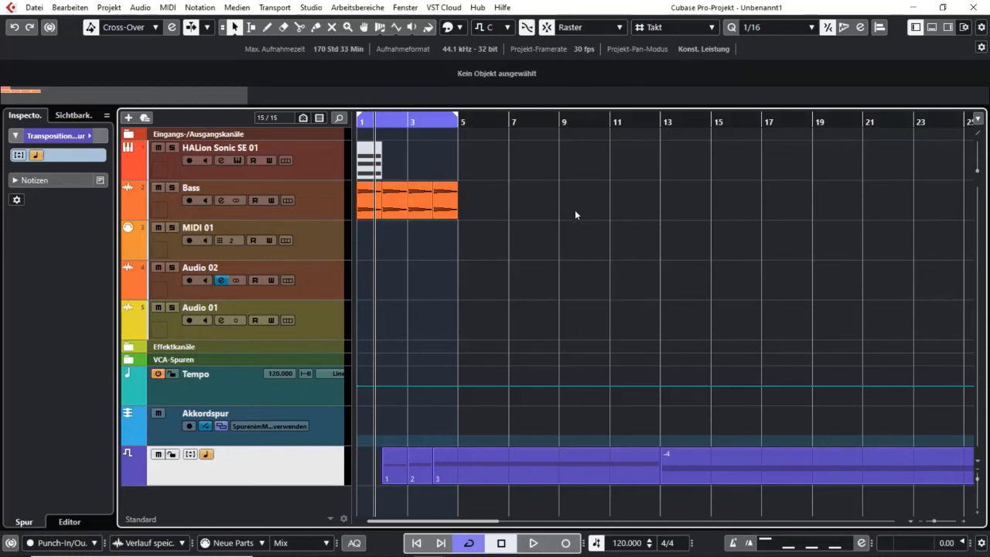
Step: With the Bass event at bar 4 selected, reapply the project root key to events without one and set the project root key to D
click(449, 204)
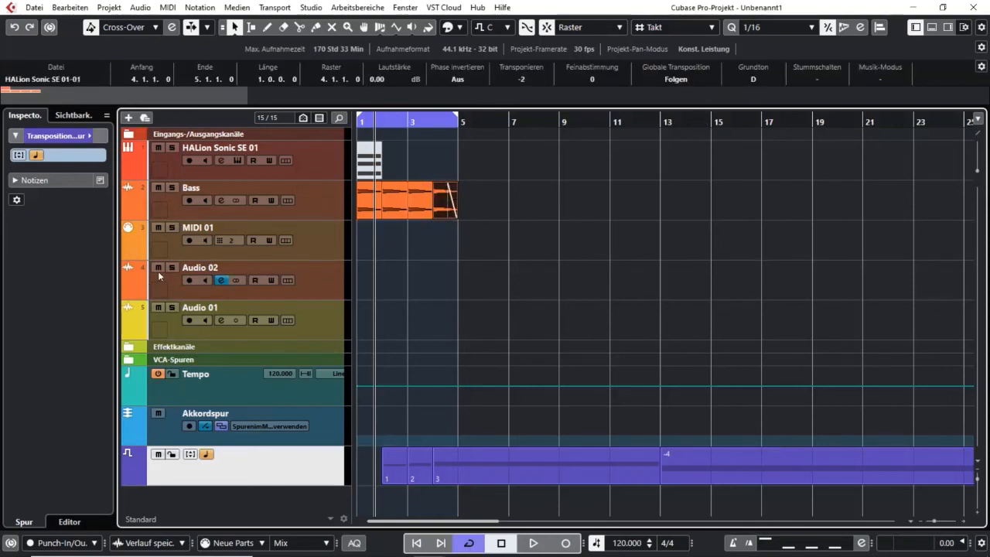
right_click(290, 473)
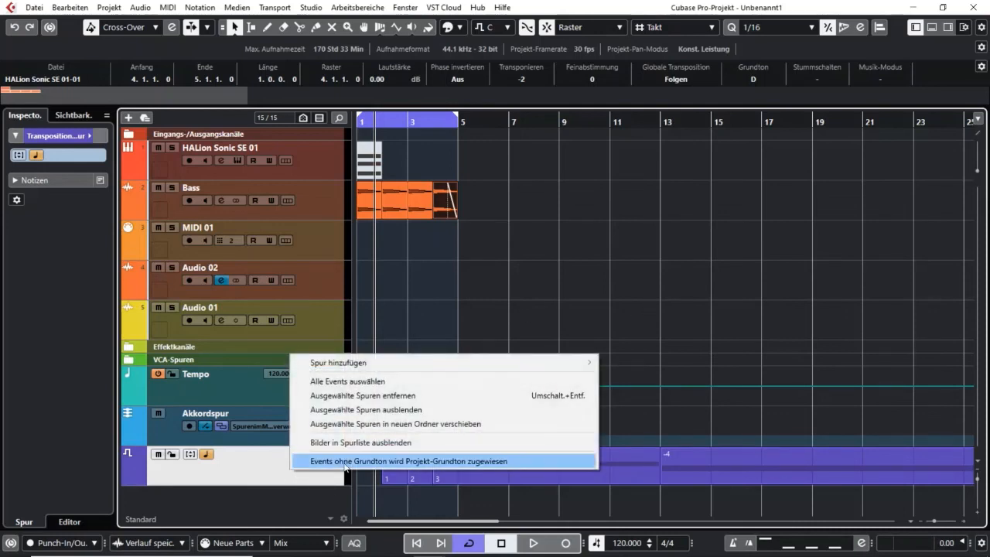
click(425, 461)
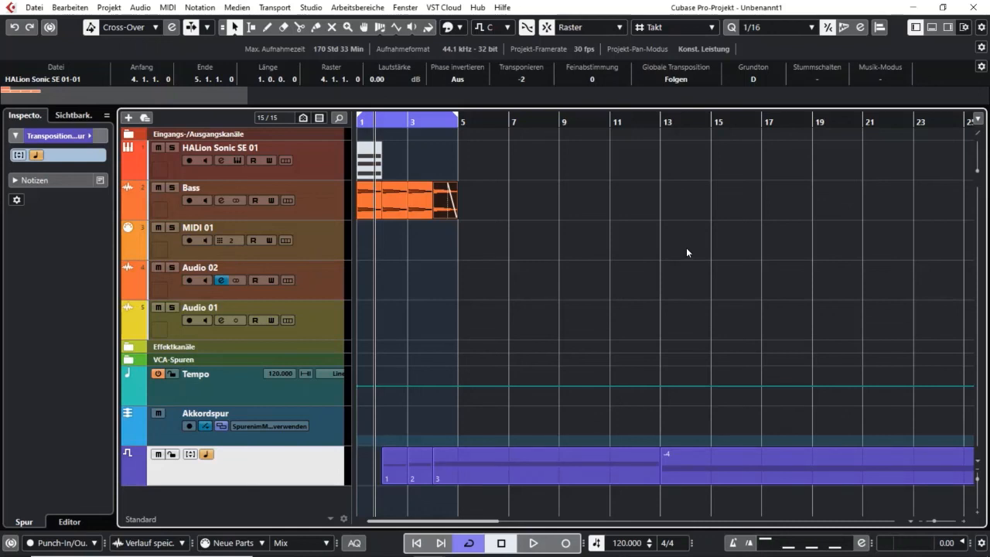
click(507, 30)
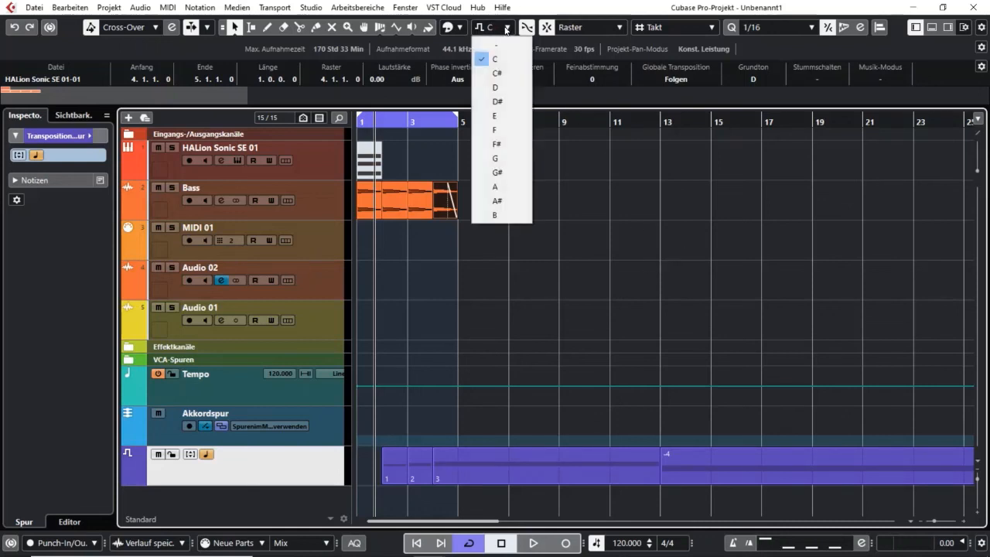
click(510, 89)
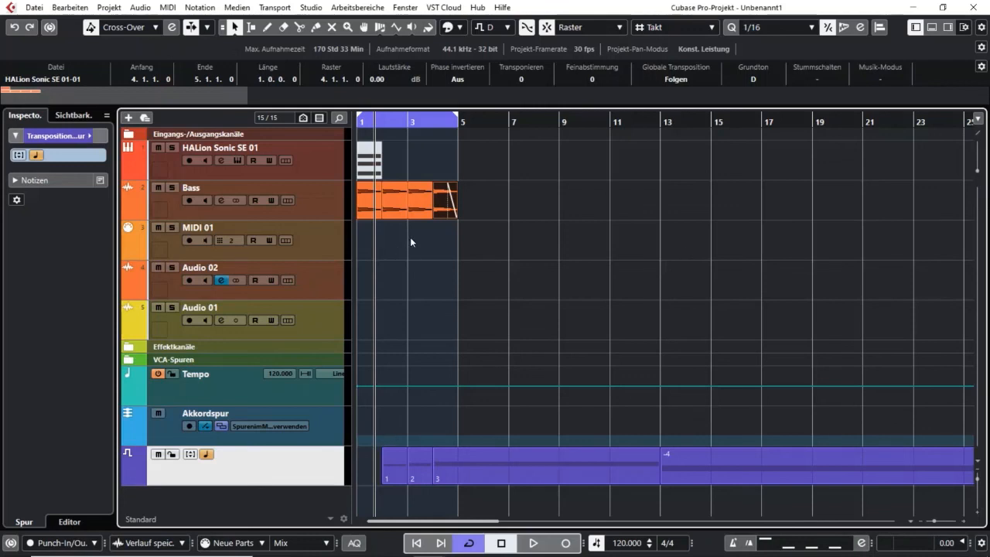
Step: Open the Bass event at bar 3 in the Sample Editor, view its VariAudio section and close the editor
double_click(415, 209)
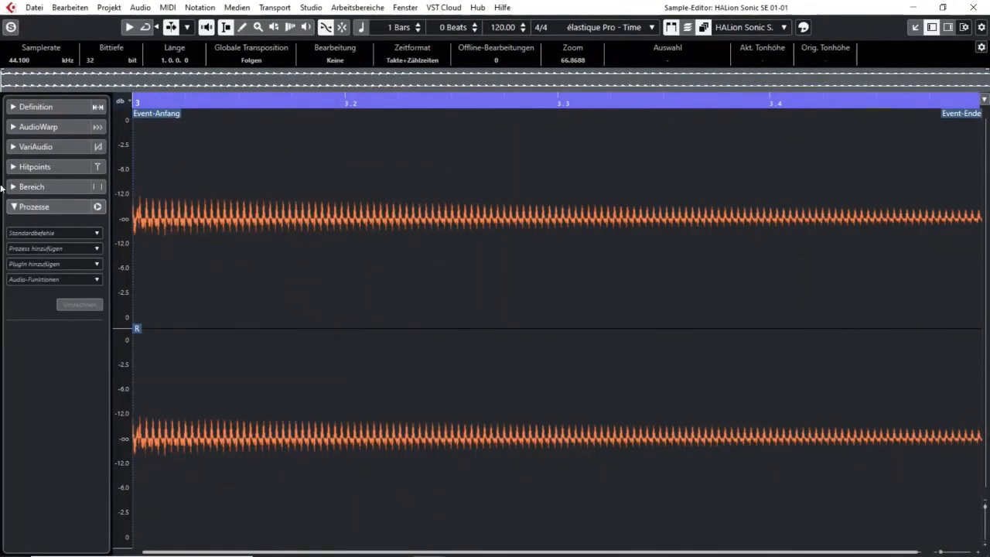
click(39, 147)
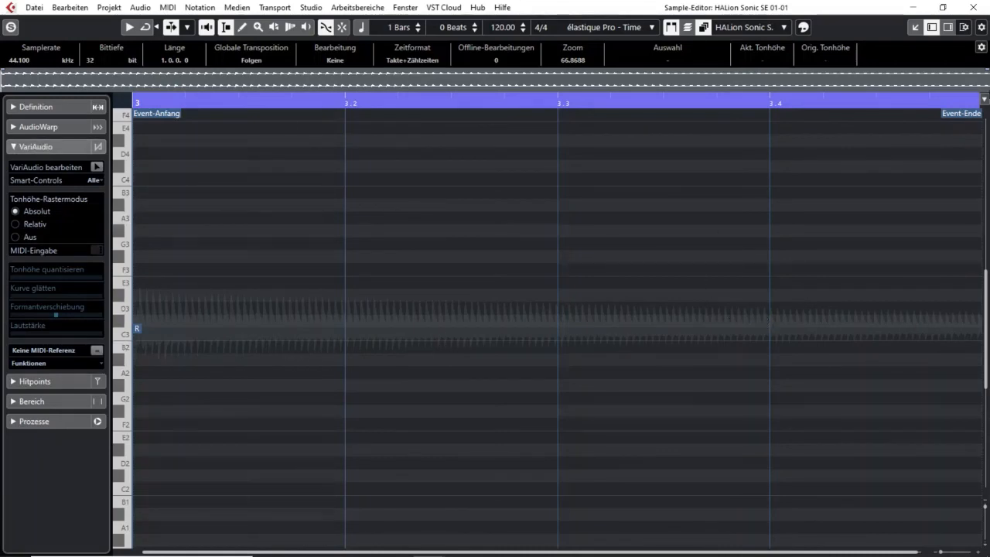
click(971, 9)
click(740, 262)
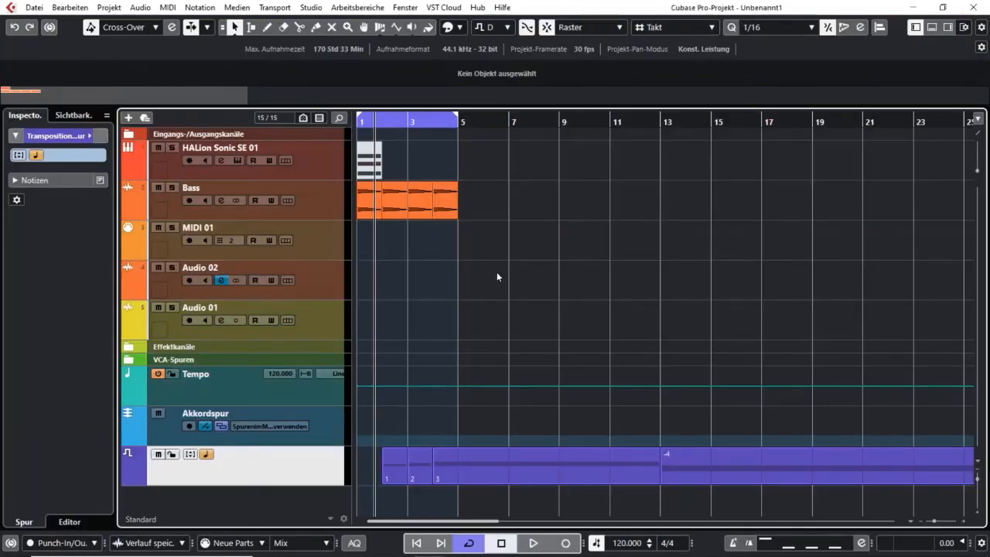